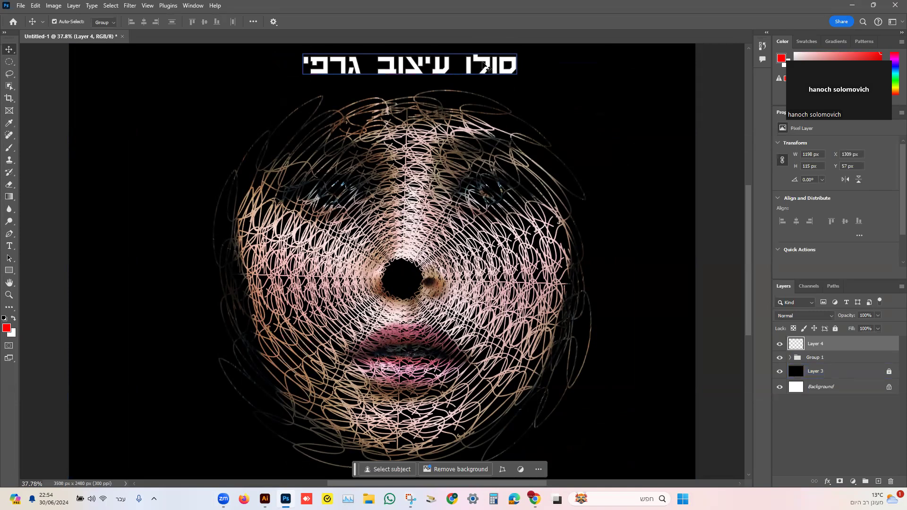
# Hide the contextual task bar and all panels, and examine the line-patterned face artwork up close.
pyautogui.click(539, 469)
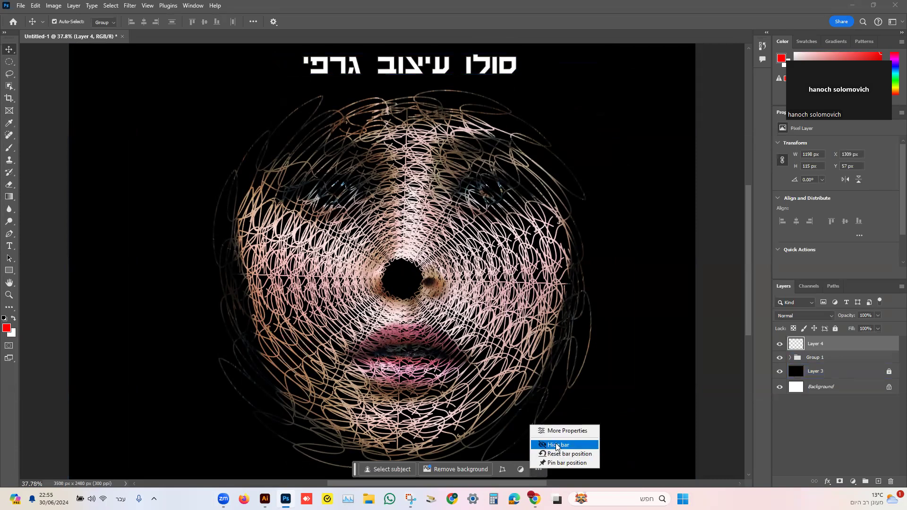
pyautogui.click(557, 445)
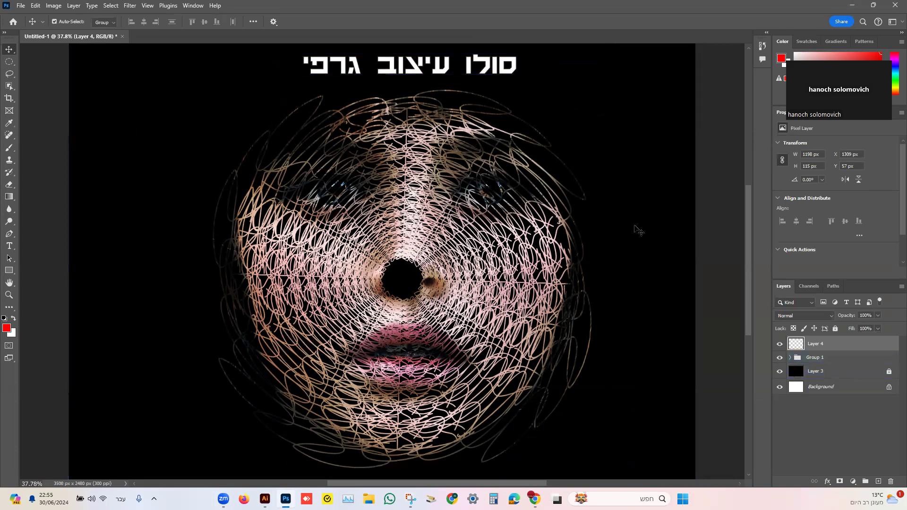
pyautogui.press('Tab')
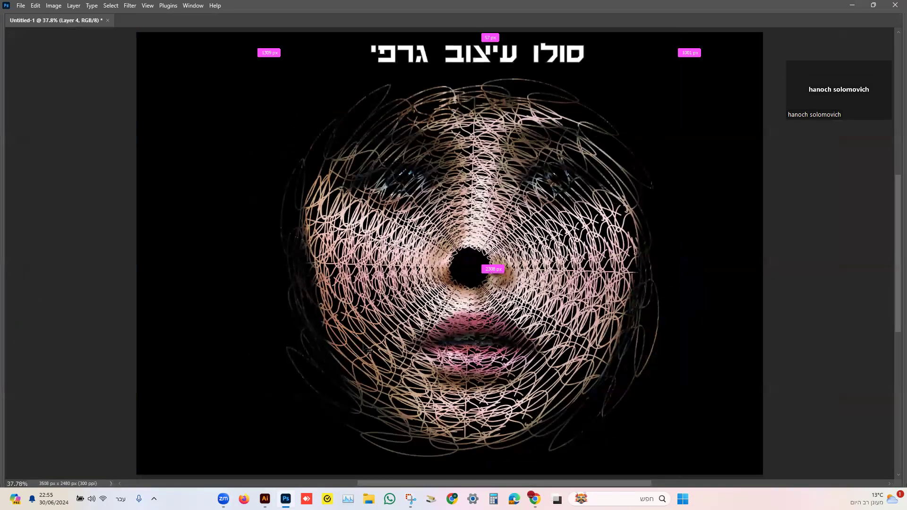
pyautogui.hotkey('ctrl', '+')
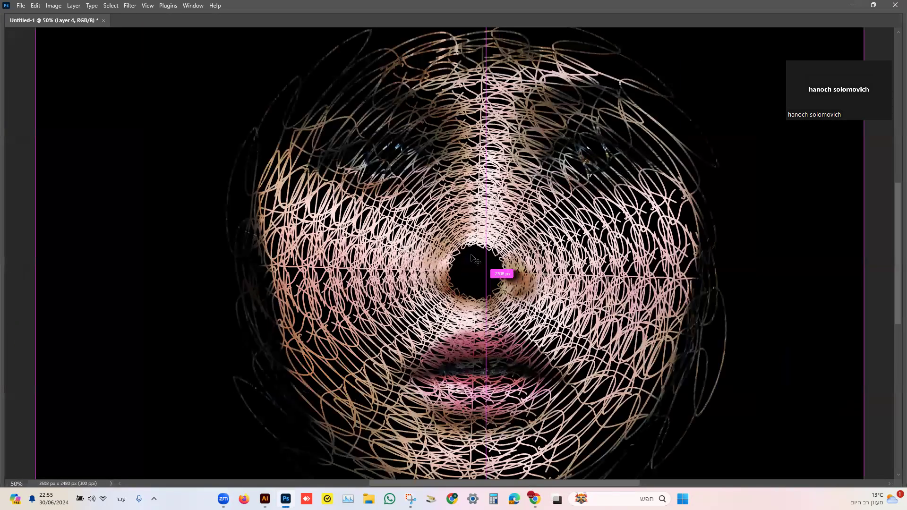
pyautogui.hotkey('ctrl', '+')
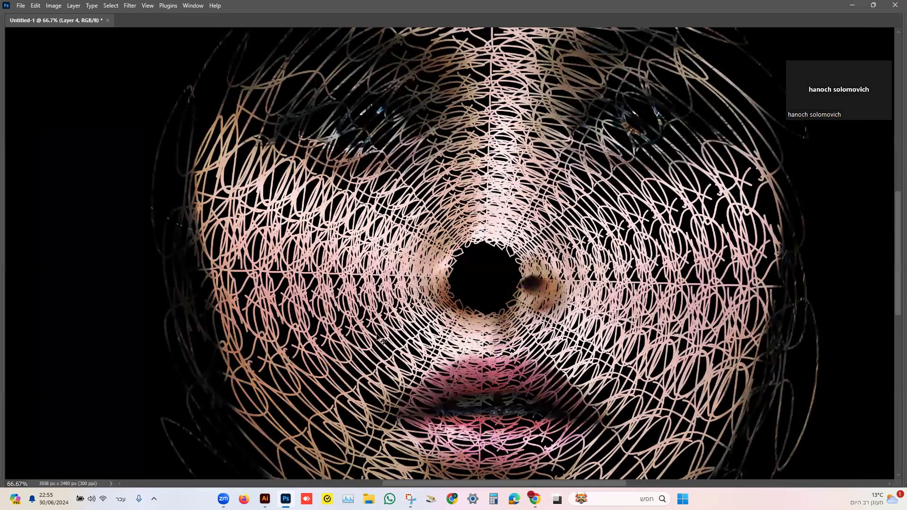
pyautogui.scroll(-1, 491, 354)
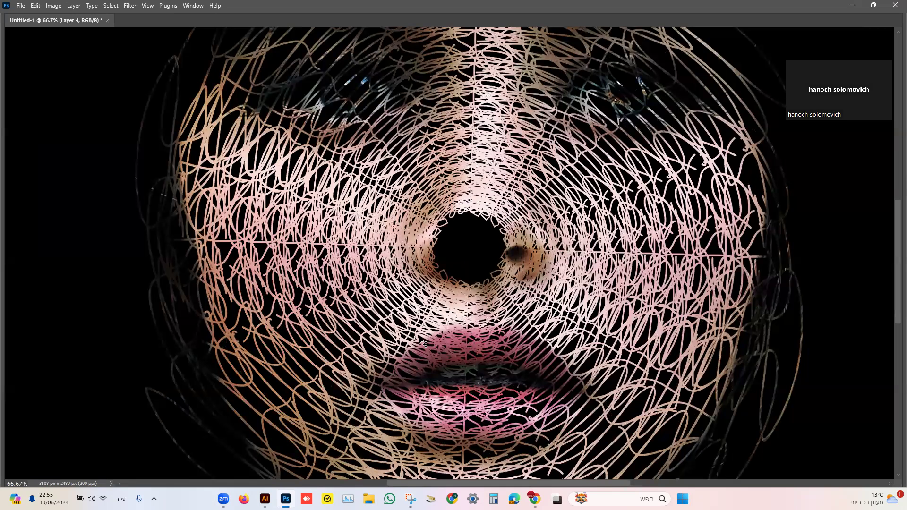
pyautogui.moveTo(424, 344); pyautogui.dragTo(424, 343)
pyautogui.hotkey('ctrl', '-')
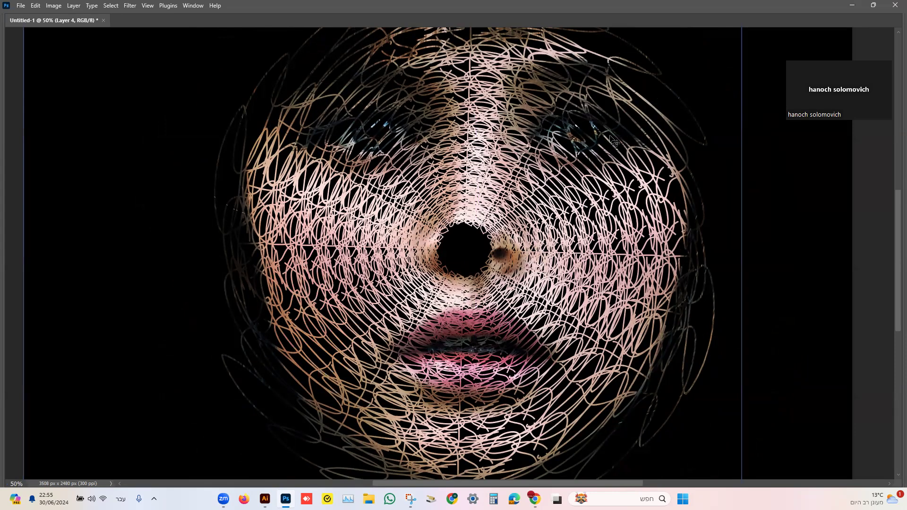
# Switch to Illustrator and delete the circular line pattern from the dark artboard.
pyautogui.moveTo(264, 499)
pyautogui.click(267, 455)
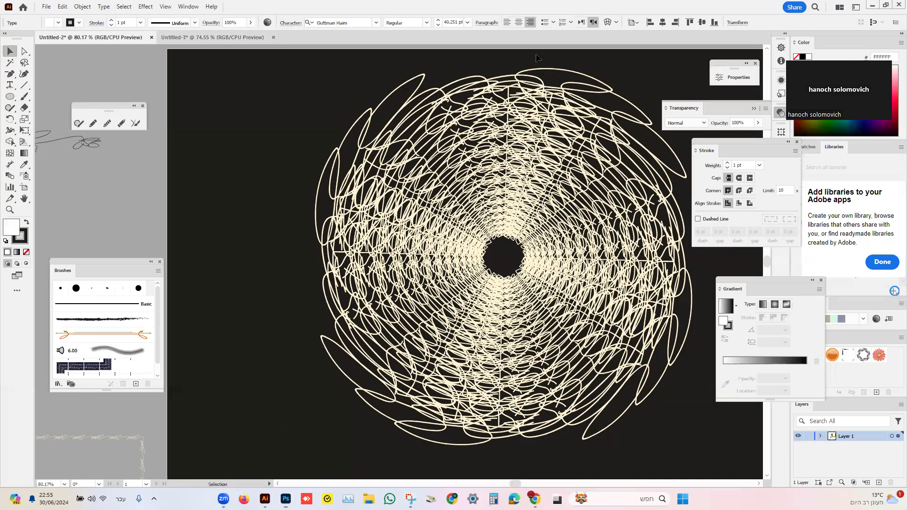
pyautogui.hscroll(2, 506, 203)
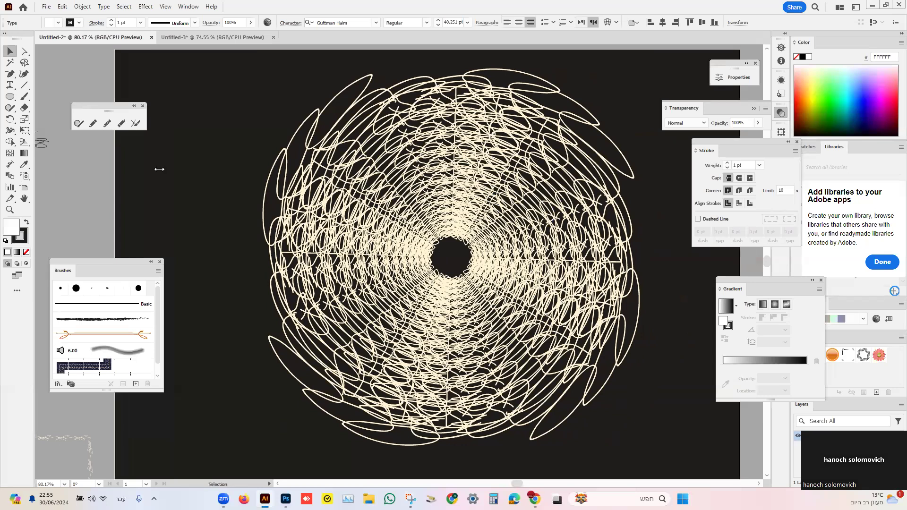
pyautogui.moveTo(159, 169); pyautogui.dragTo(257, 178)
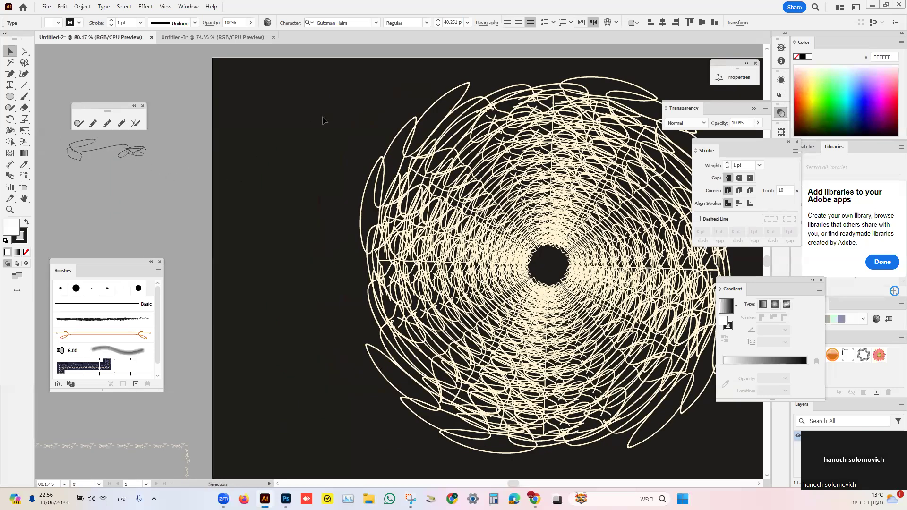
pyautogui.moveTo(338, 101)
pyautogui.mouseDown()
pyautogui.moveTo(435, 228)
pyautogui.moveTo(619, 384)
pyautogui.mouseUp()
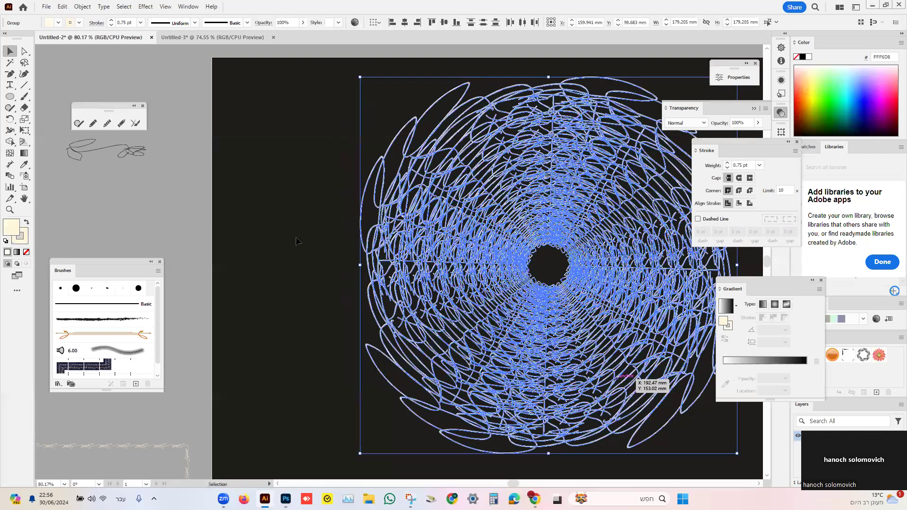
pyautogui.press('Delete')
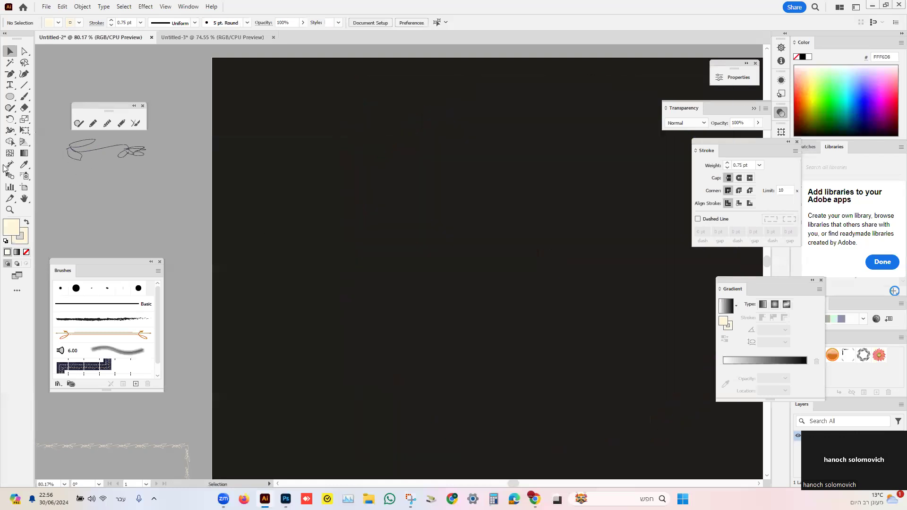
# Set the fill to none and sketch a cream flower with five petals, a curved stem and two leaves using the Paintbrush.
pyautogui.click(26, 253)
pyautogui.click(25, 97)
pyautogui.moveTo(408, 165)
pyautogui.mouseDown()
pyautogui.moveTo(405, 267)
pyautogui.moveTo(413, 264)
pyautogui.moveTo(404, 271)
pyautogui.moveTo(464, 254)
pyautogui.moveTo(424, 278)
pyautogui.moveTo(404, 275)
pyautogui.moveTo(386, 268)
pyautogui.moveTo(380, 229)
pyautogui.moveTo(404, 272)
pyautogui.mouseUp()
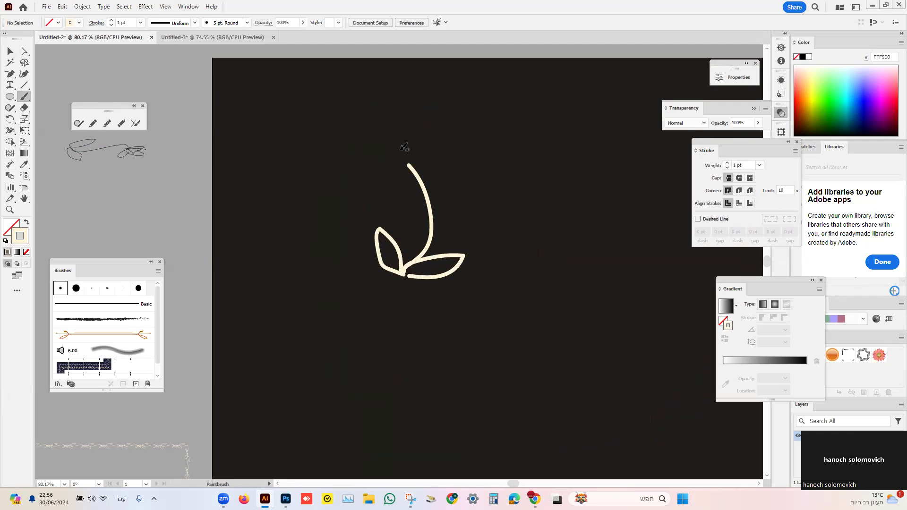
pyautogui.moveTo(409, 163)
pyautogui.mouseDown()
pyautogui.moveTo(411, 116)
pyautogui.moveTo(432, 149)
pyautogui.moveTo(423, 165)
pyautogui.moveTo(430, 135)
pyautogui.moveTo(410, 157)
pyautogui.moveTo(433, 144)
pyautogui.moveTo(453, 155)
pyautogui.moveTo(407, 167)
pyautogui.moveTo(392, 125)
pyautogui.moveTo(397, 172)
pyautogui.moveTo(419, 172)
pyautogui.moveTo(385, 176)
pyautogui.moveTo(409, 182)
pyautogui.moveTo(415, 169)
pyautogui.moveTo(425, 188)
pyautogui.moveTo(418, 163)
pyautogui.mouseUp()
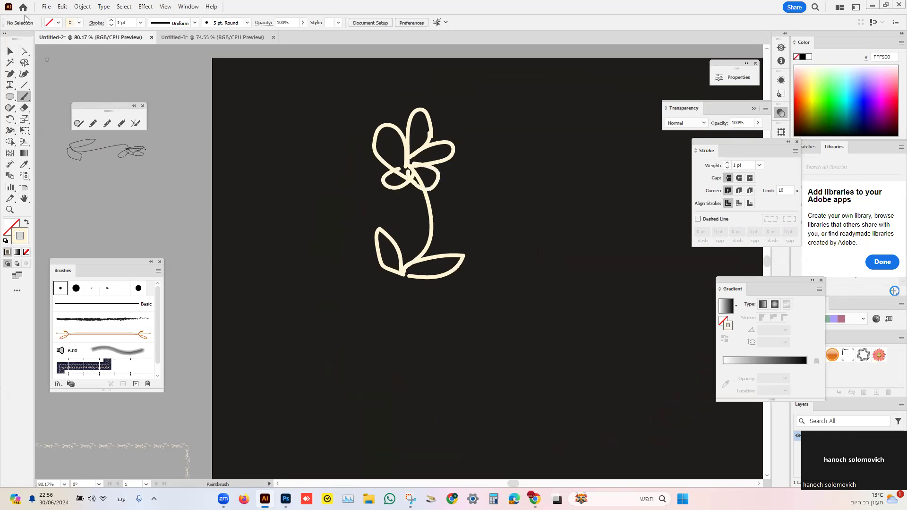
# Set the whole flower's stroke to 0.25 pt and turn it into a small horizontal motif about 44 mm wide and 11 mm high.
pyautogui.click(10, 51)
pyautogui.moveTo(316, 98); pyautogui.dragTo(529, 328)
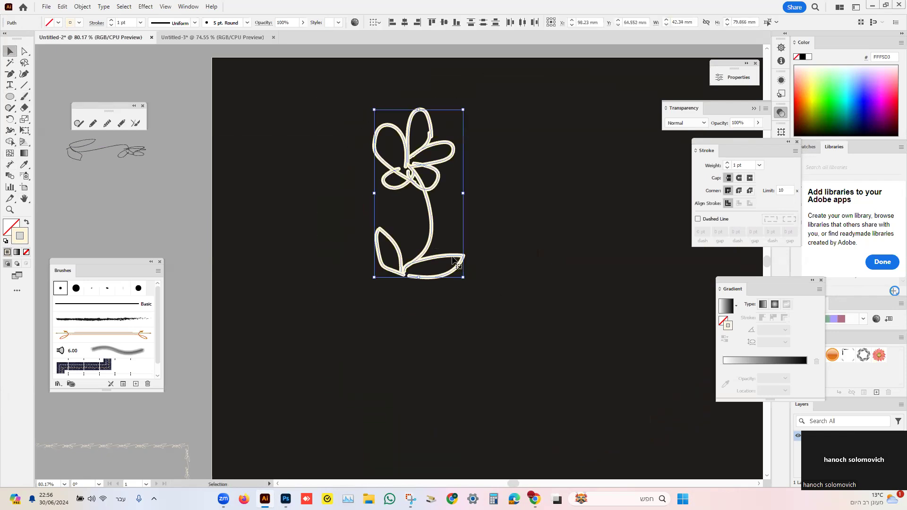
pyautogui.click(141, 23)
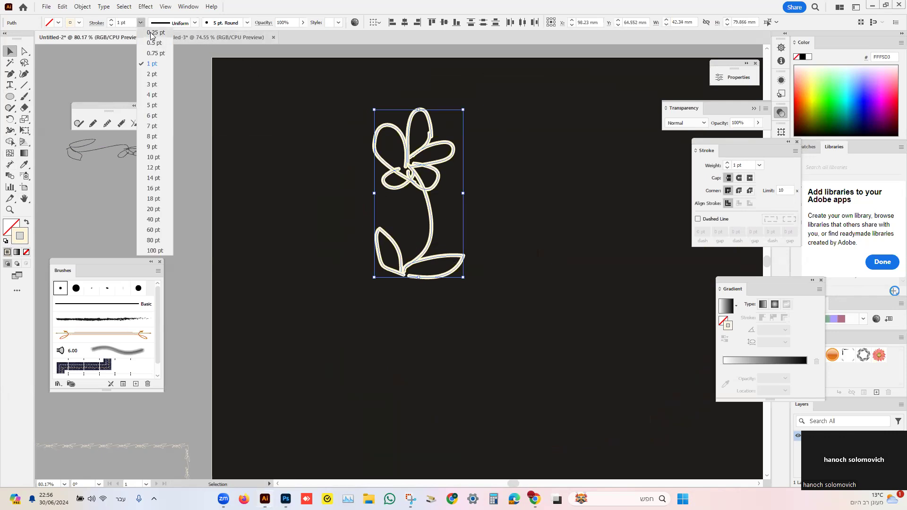
pyautogui.click(152, 33)
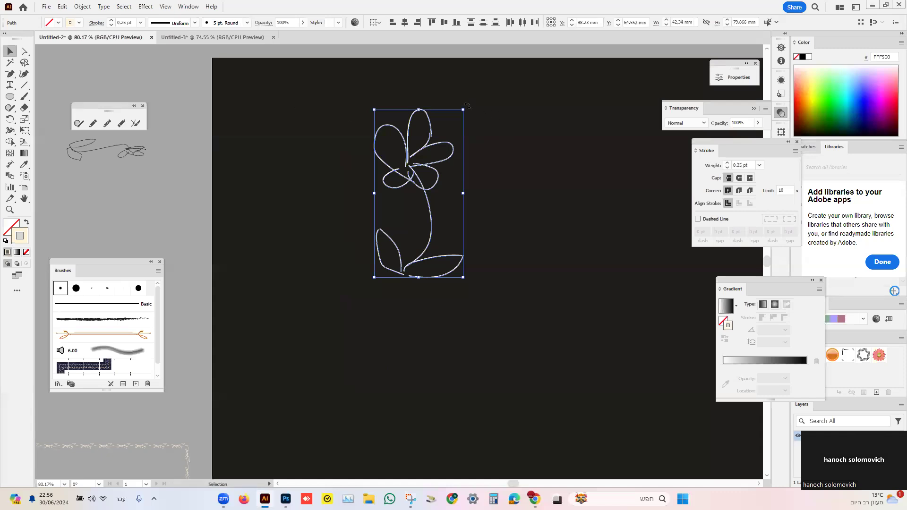
pyautogui.moveTo(467, 106); pyautogui.dragTo(529, 258)
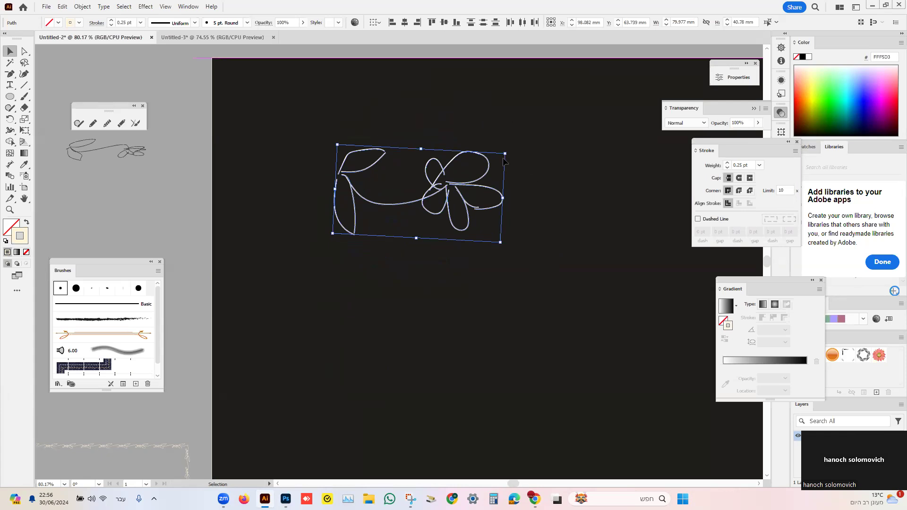
pyautogui.moveTo(505, 155); pyautogui.dragTo(383, 180)
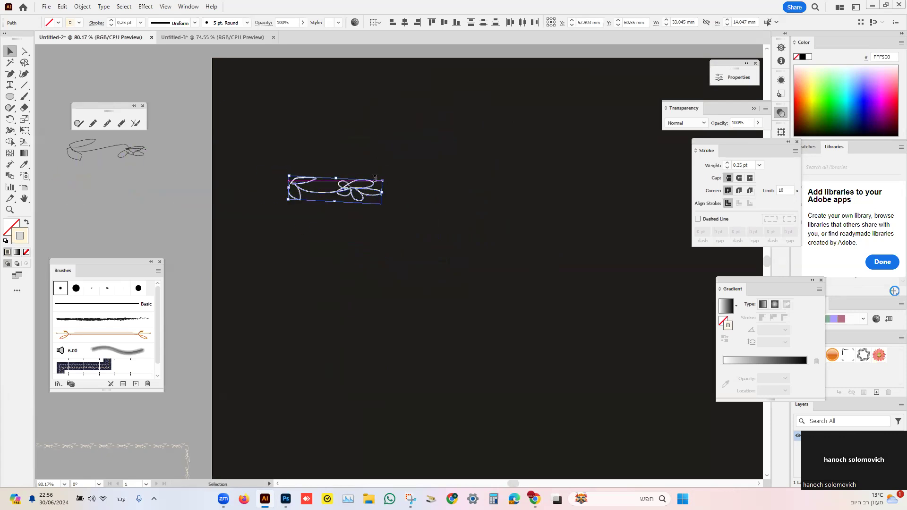
# Set the flower's stroke to 0.05 pt and scale it down to about 40 by 10 mm.
pyautogui.click(123, 22)
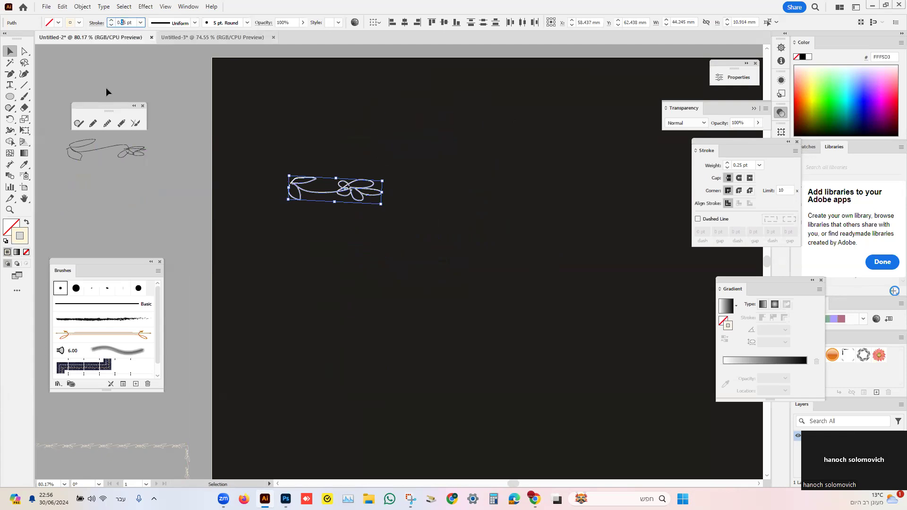
pyautogui.write('0')
pyautogui.press('Return')
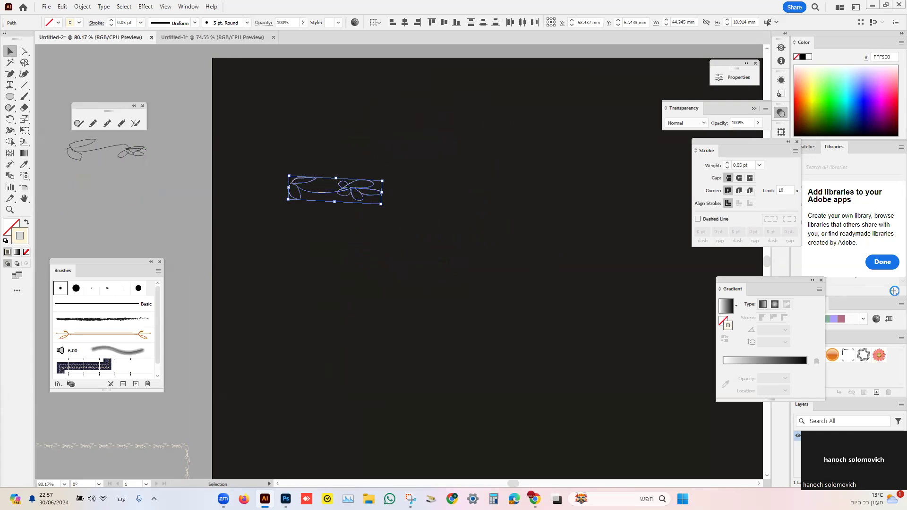
pyautogui.moveTo(253, 148); pyautogui.dragTo(405, 223)
pyautogui.moveTo(383, 189); pyautogui.dragTo(373, 182)
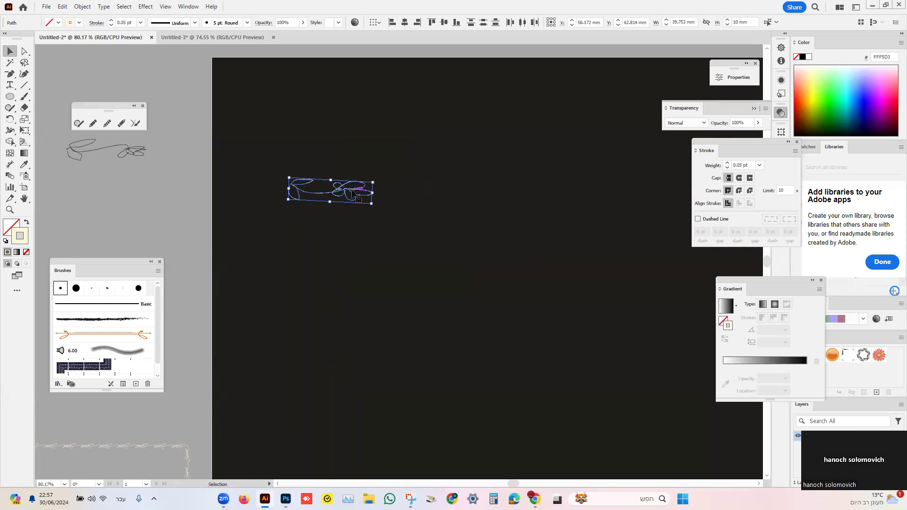
# Create a new pattern brush from the flower, using the Tints colorization method.
pyautogui.moveTo(353, 194)
pyautogui.mouseDown()
pyautogui.moveTo(269, 212)
pyautogui.moveTo(112, 313)
pyautogui.moveTo(115, 354)
pyautogui.mouseUp()
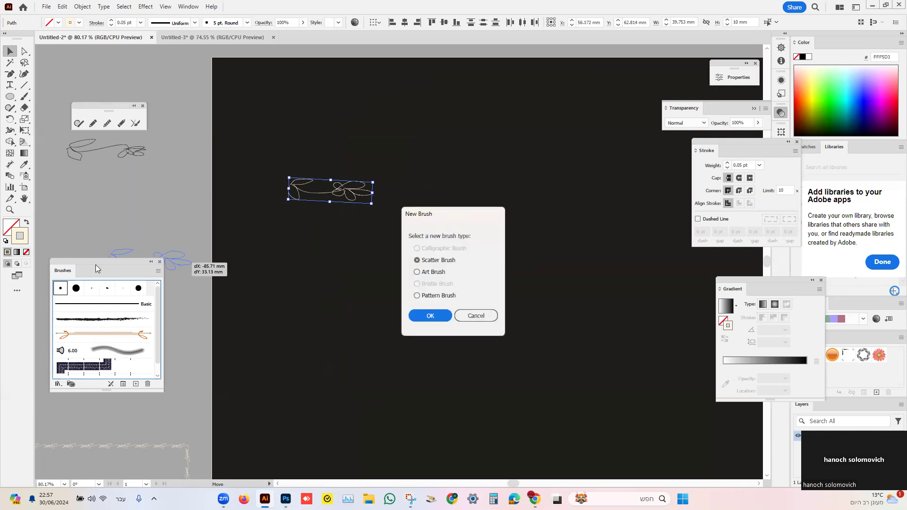
pyautogui.click(430, 296)
pyautogui.click(426, 316)
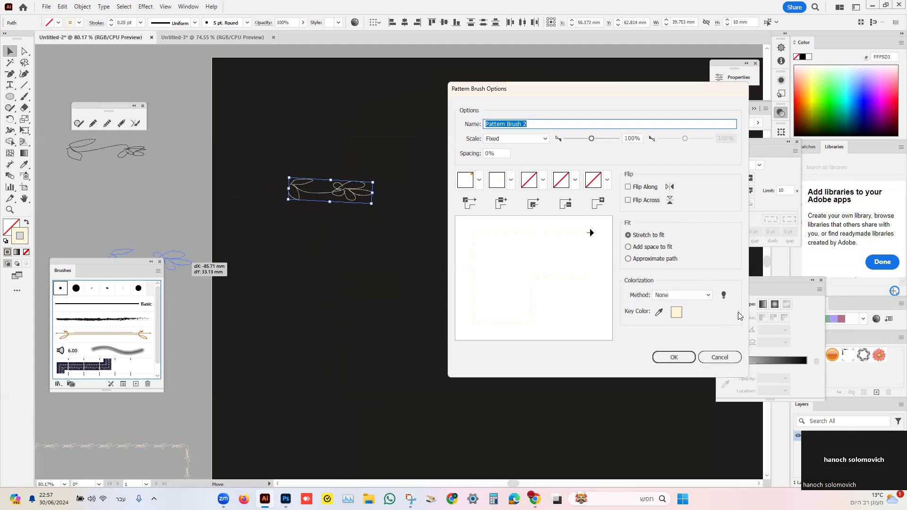
pyautogui.click(685, 295)
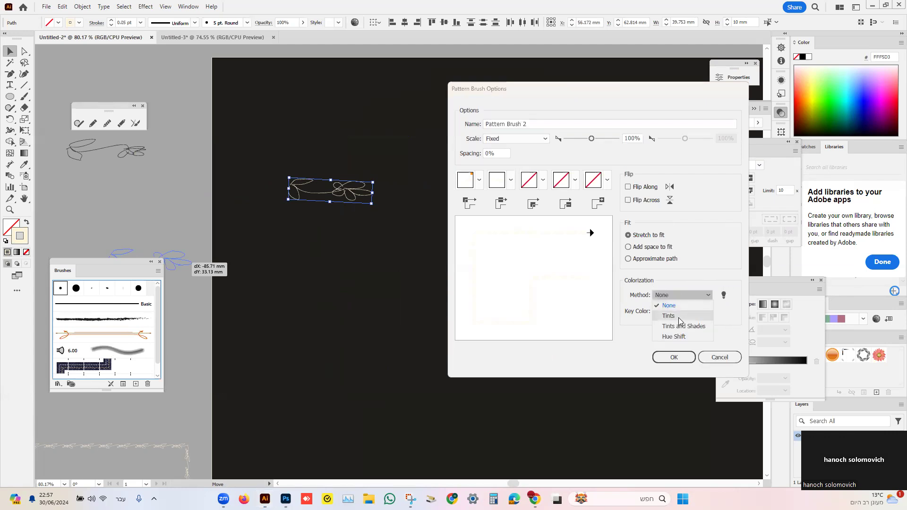
pyautogui.click(680, 317)
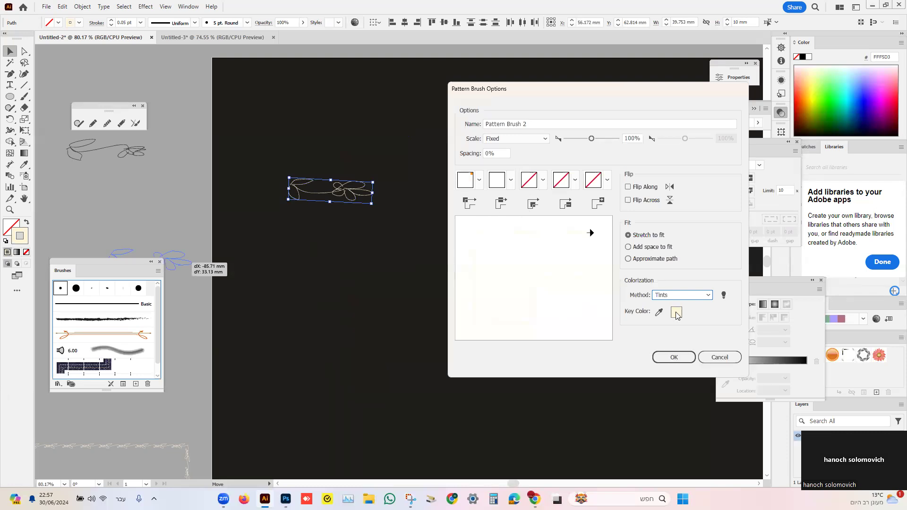
pyautogui.click(660, 313)
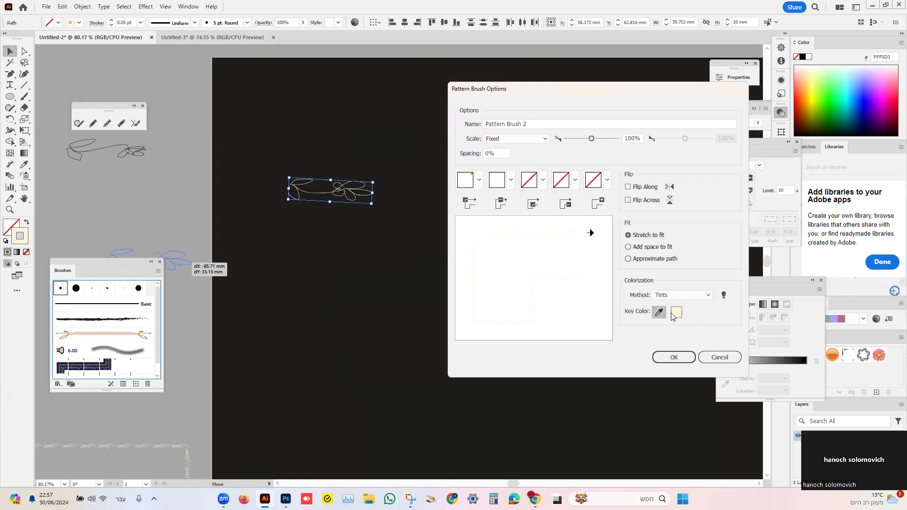
pyautogui.click(660, 313)
pyautogui.click(675, 358)
# Move the flower off the artboard below the older flower sketch and try the new brush and Pattern Brush 1 on it.
pyautogui.moveTo(264, 150); pyautogui.dragTo(433, 248)
pyautogui.moveTo(342, 191)
pyautogui.mouseDown()
pyautogui.moveTo(350, 194)
pyautogui.moveTo(274, 190)
pyautogui.moveTo(110, 208)
pyautogui.mouseUp()
pyautogui.scroll(-2, 104, 376)
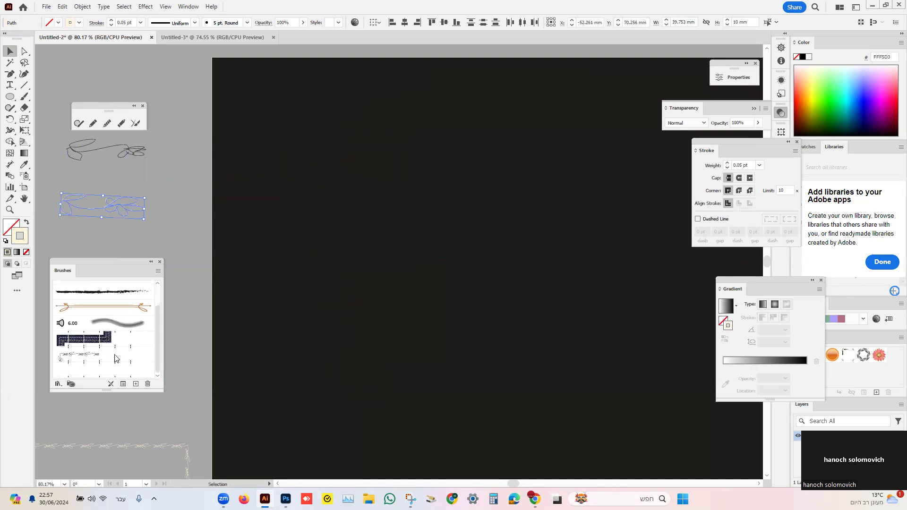
pyautogui.click(79, 376)
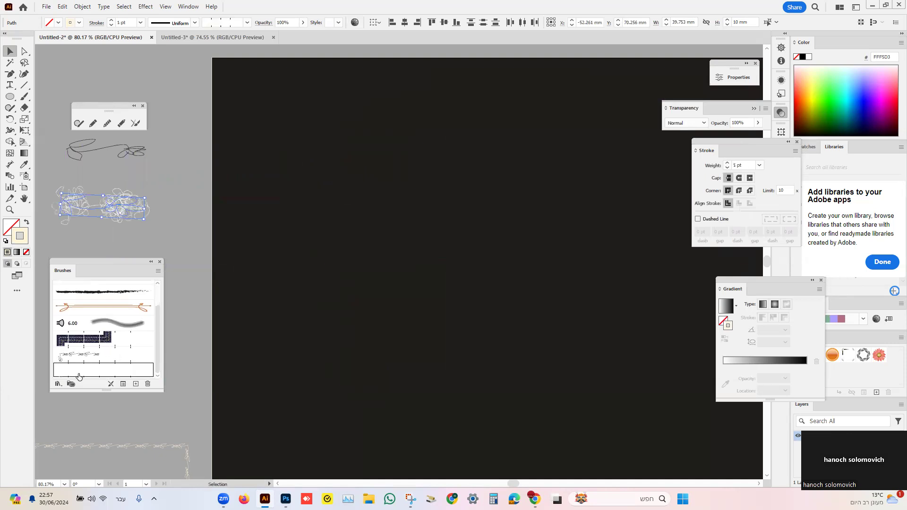
pyautogui.click(81, 355)
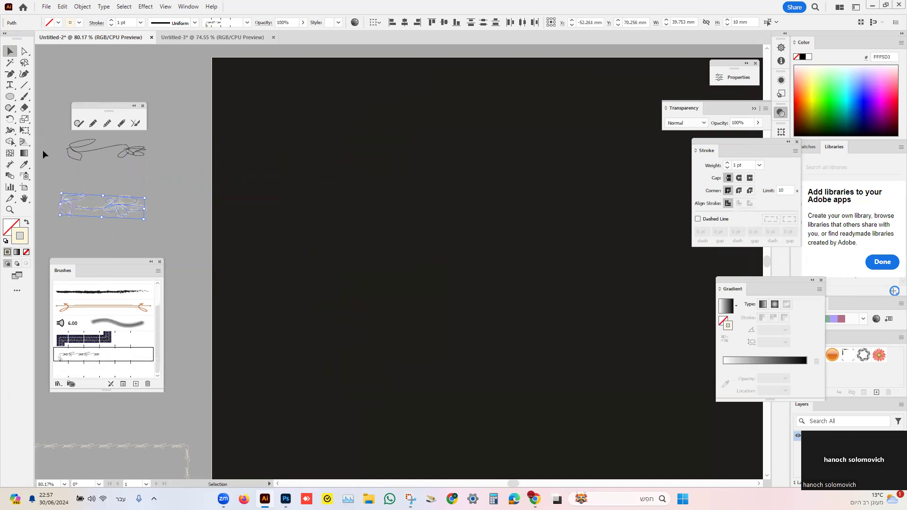
# Draw an ellipse about 113 by 102 mm on the dark artboard and apply Pattern Brush 1 to its outline.
pyautogui.click(11, 97)
pyautogui.moveTo(345, 139)
pyautogui.mouseDown()
pyautogui.moveTo(478, 258)
pyautogui.moveTo(583, 328)
pyautogui.moveTo(583, 353)
pyautogui.mouseUp()
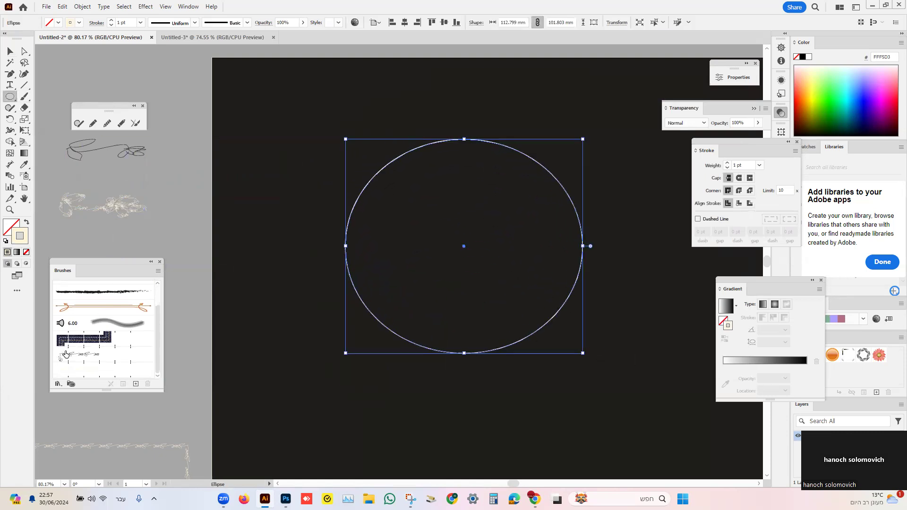
pyautogui.click(83, 355)
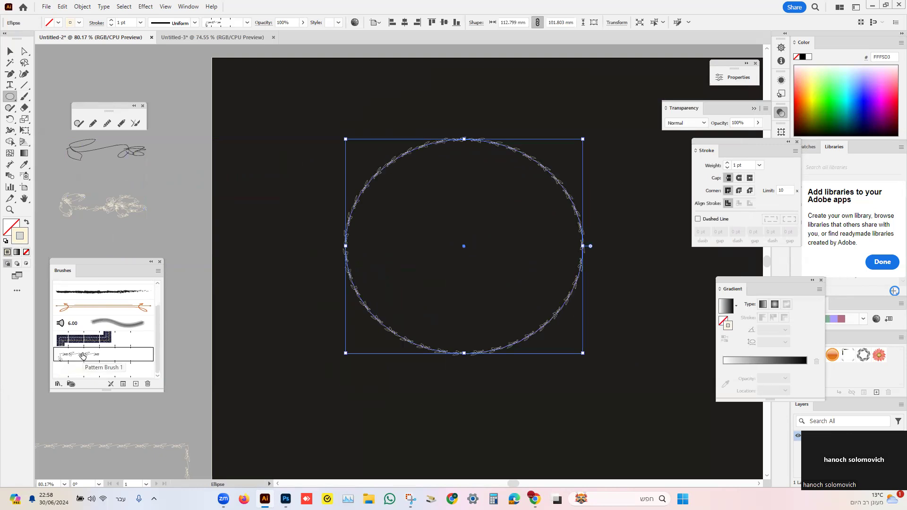
# Inspect the flower pattern along the ellipse's outline up close.
pyautogui.click(9, 210)
pyautogui.moveTo(470, 223); pyautogui.dragTo(356, 324)
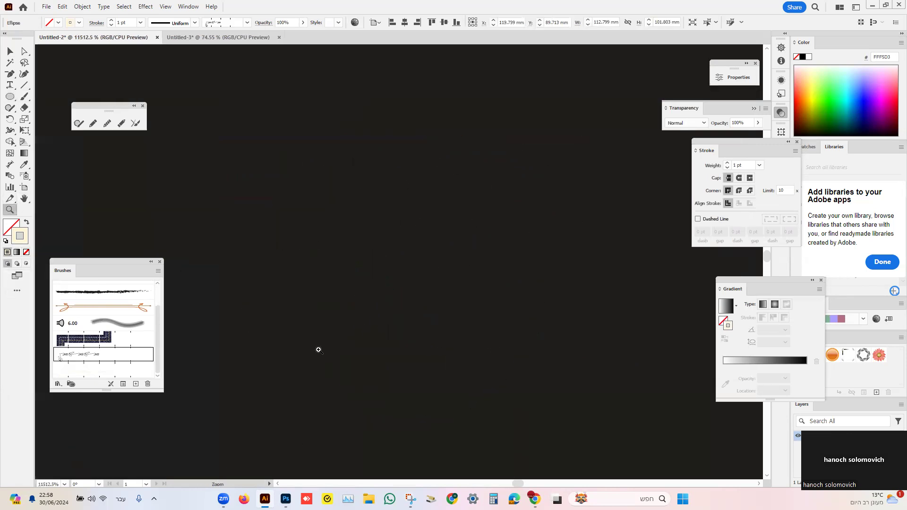
pyautogui.hotkey('ctrl', '0')
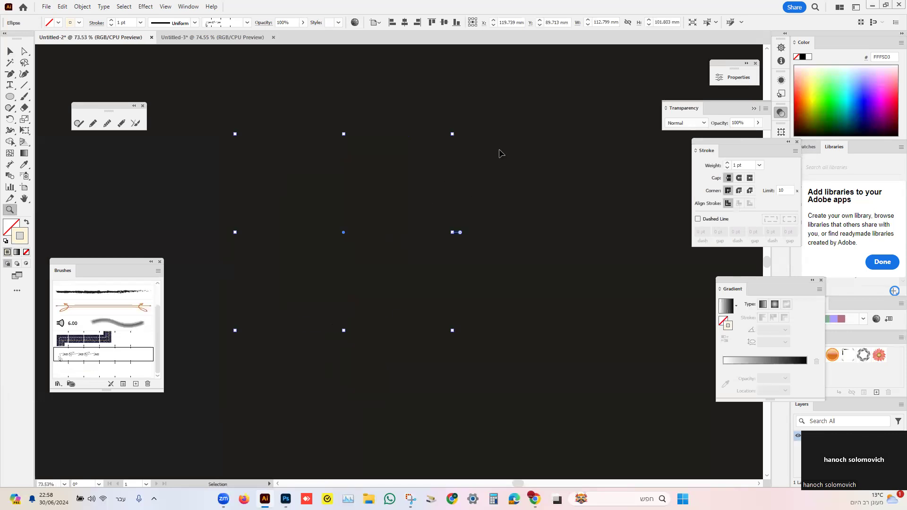
pyautogui.click(372, 289)
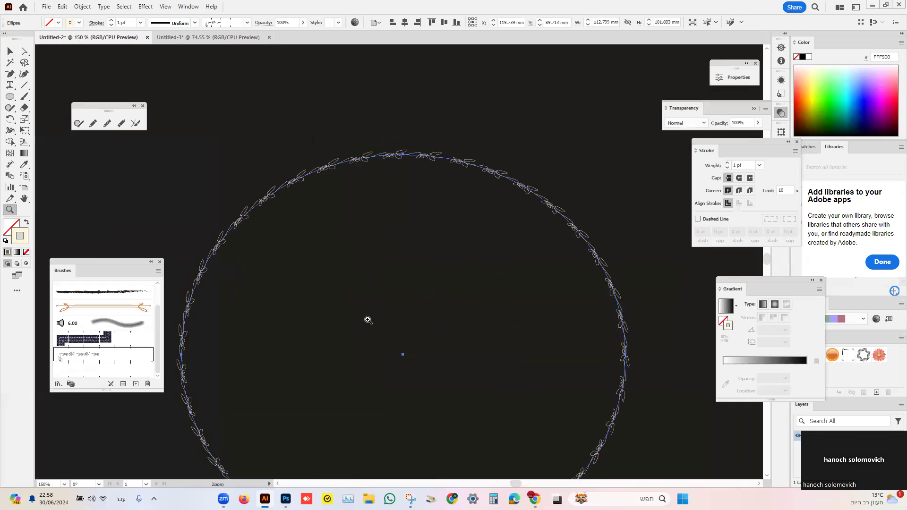
# Draw a second ellipse about 105 by 92 mm beside the first and apply the new flower pattern brush to its outline.
pyautogui.moveTo(378, 200); pyautogui.dragTo(397, 318)
pyautogui.scroll(-5, 425, 236)
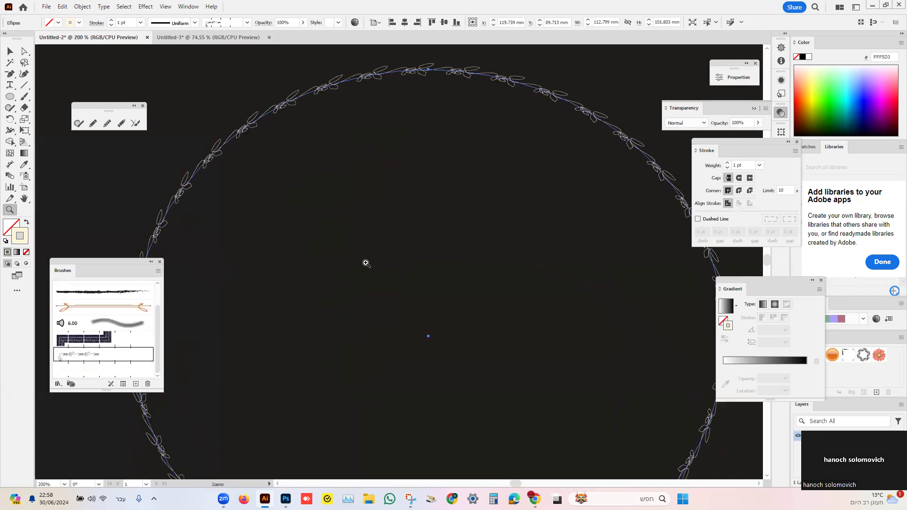
pyautogui.doubleClick(24, 198)
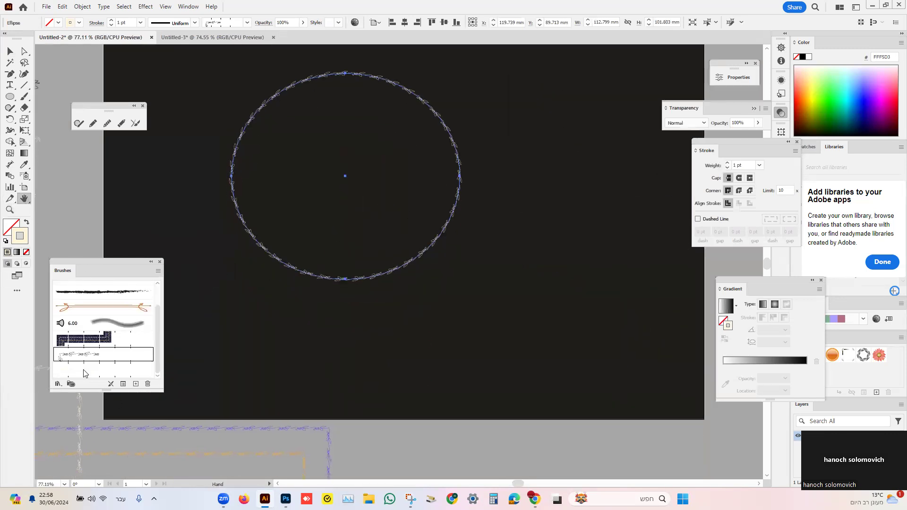
pyautogui.click(9, 97)
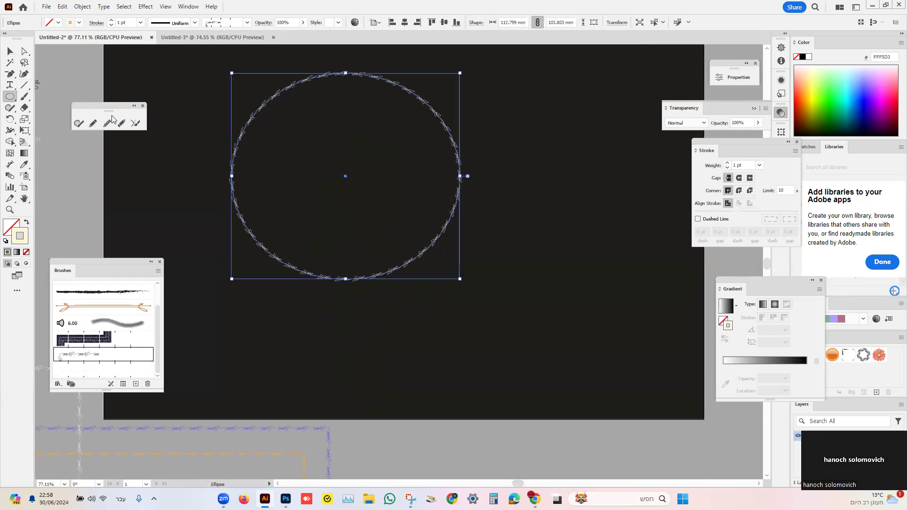
pyautogui.moveTo(484, 95); pyautogui.dragTo(696, 281)
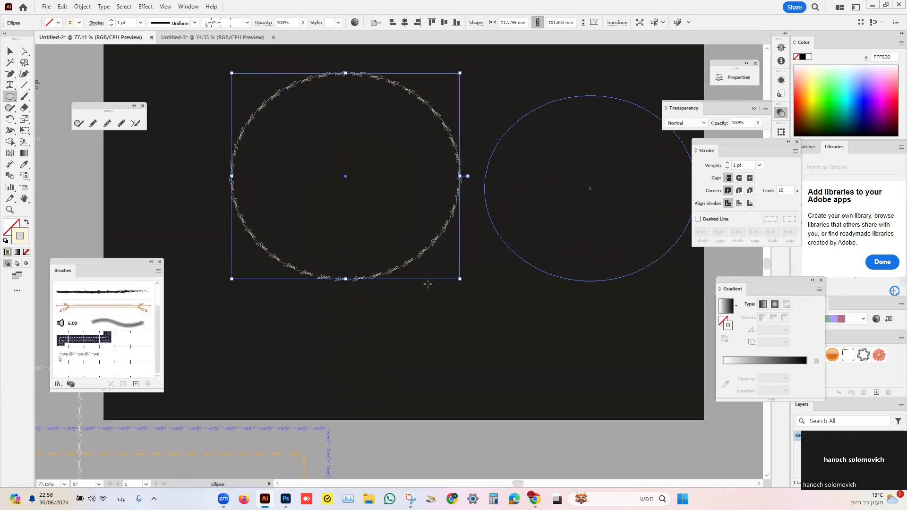
pyautogui.click(103, 371)
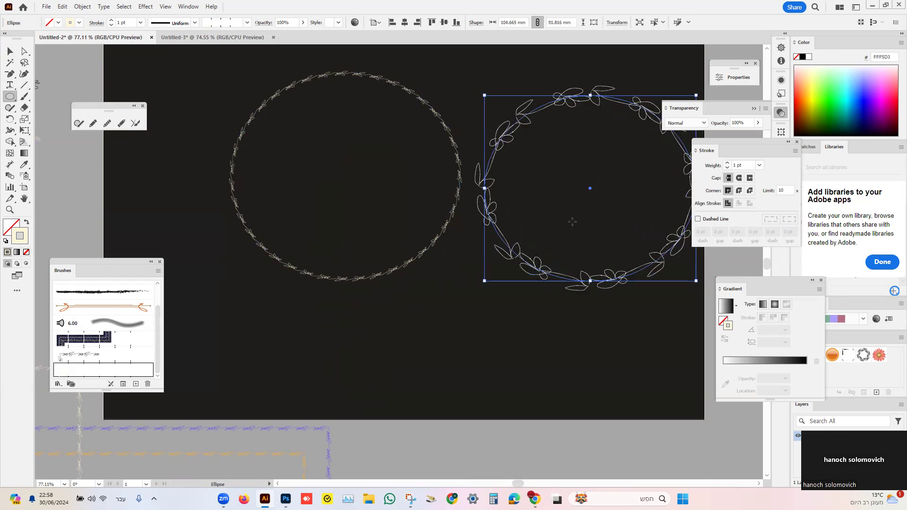
pyautogui.scroll(2, 572, 221)
pyautogui.hscroll(5, 572, 221)
pyautogui.hscroll(-3, 472, 228)
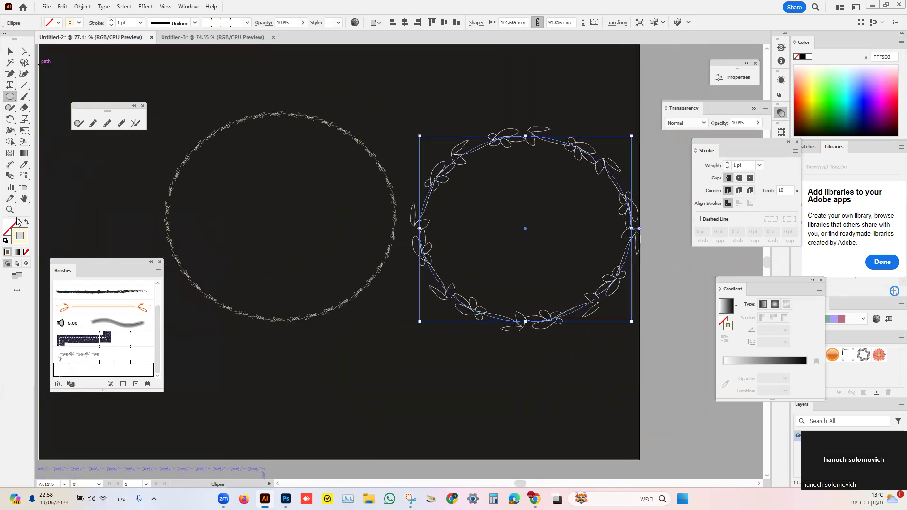
# Try a 3 pt stroke weight on the second ellipse and return it to 1 pt.
pyautogui.click(141, 23)
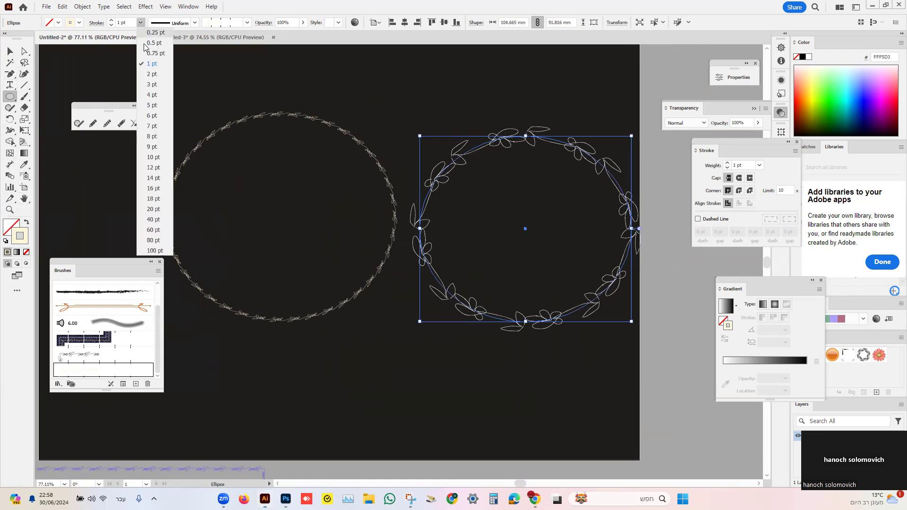
pyautogui.click(151, 85)
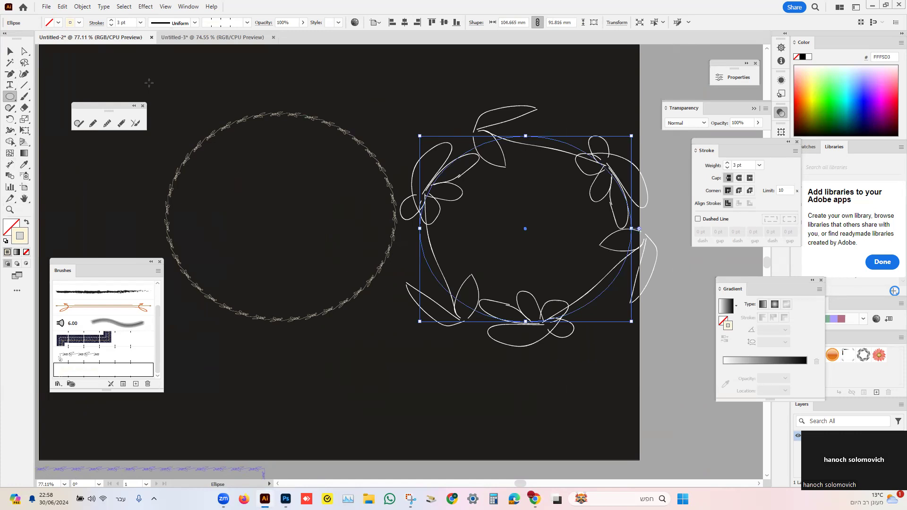
pyautogui.click(141, 23)
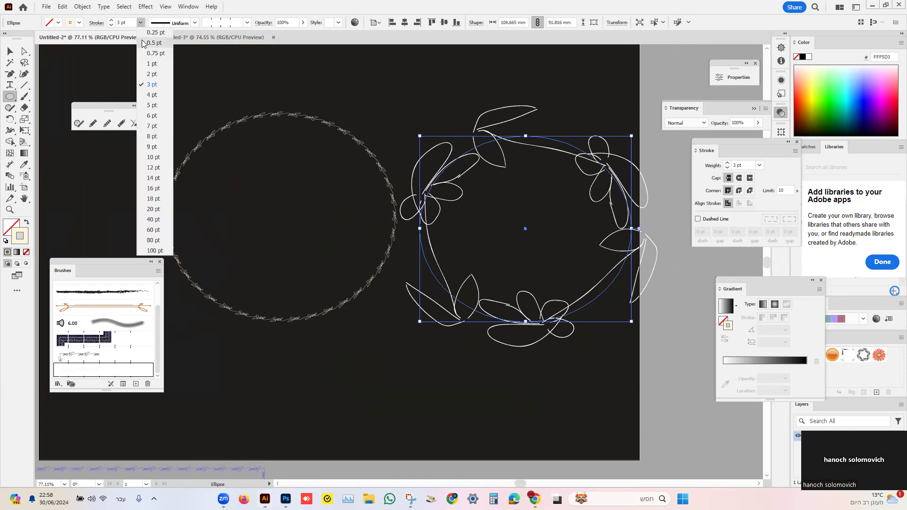
pyautogui.click(149, 66)
# Move the Pattern Brush 1 ellipse off the artboard and shift the large-flower ellipse into its place.
pyautogui.press('v')
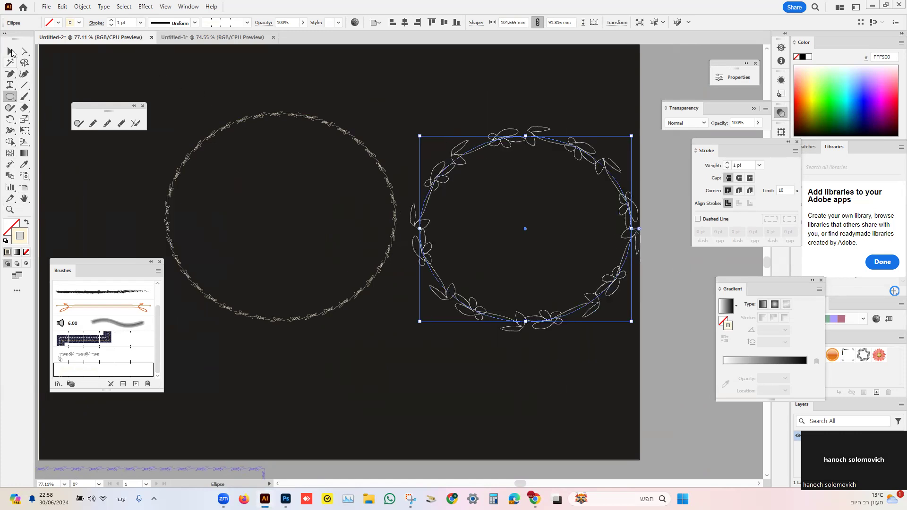
pyautogui.click(302, 132)
pyautogui.click(298, 118)
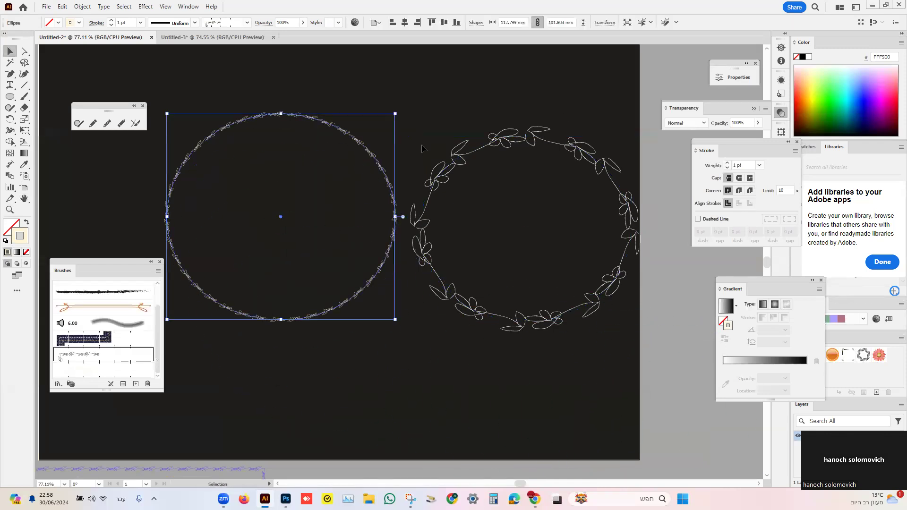
pyautogui.moveTo(193, 152); pyautogui.dragTo(667, 351)
pyautogui.click(431, 155)
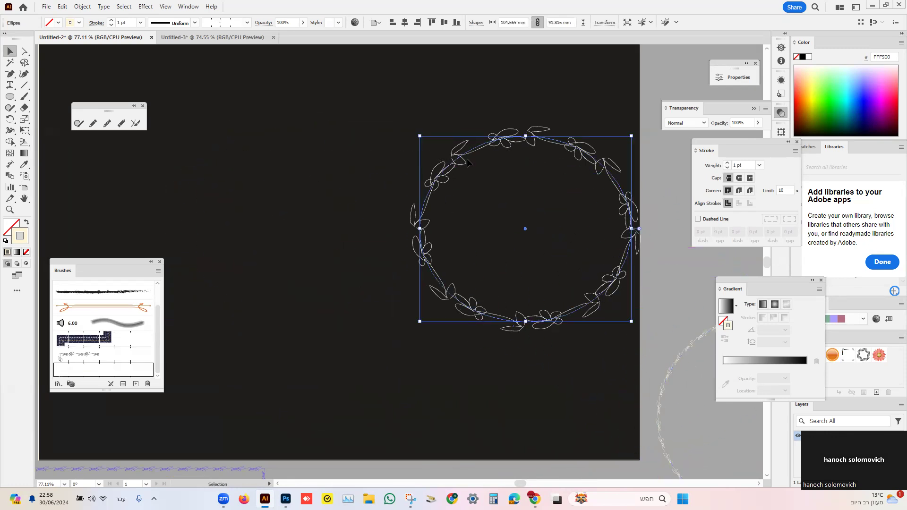
pyautogui.moveTo(464, 158); pyautogui.dragTo(233, 158)
pyautogui.click(322, 220)
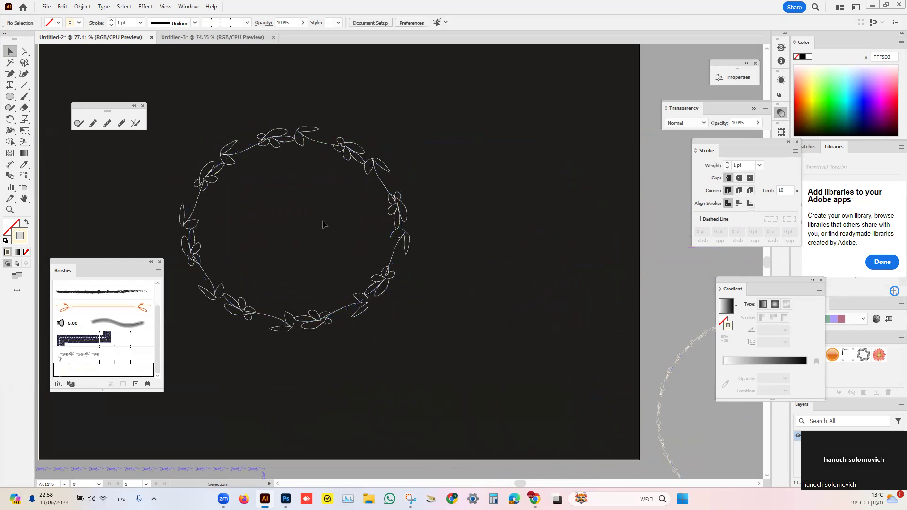
# Enlarge the flower ellipse to about 169 by 154 mm and center it roughly on the dark artboard.
pyautogui.click(342, 155)
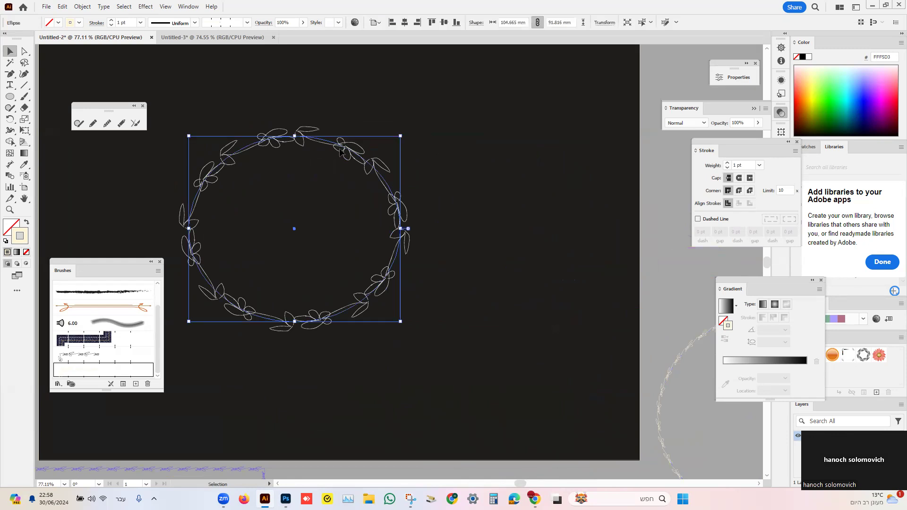
pyautogui.moveTo(303, 142); pyautogui.dragTo(308, 133)
pyautogui.hotkey('ctrl', '0')
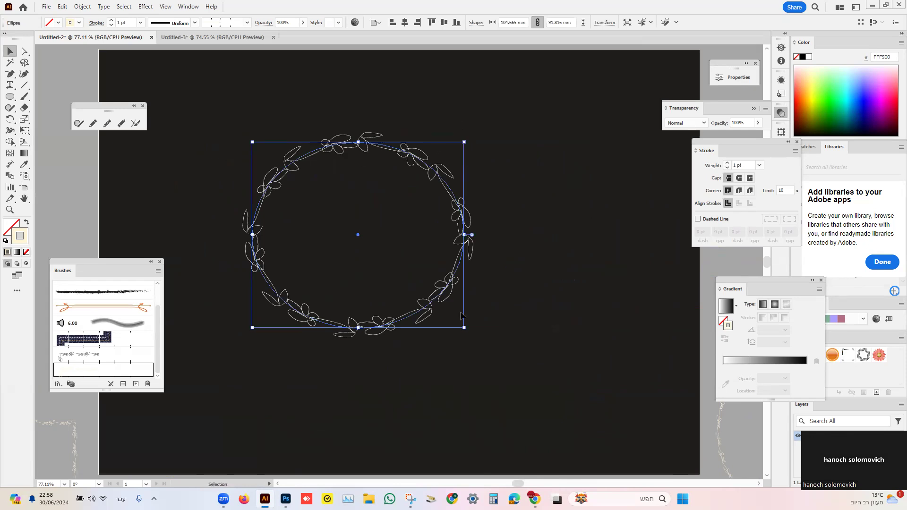
pyautogui.moveTo(465, 330); pyautogui.dragTo(553, 411)
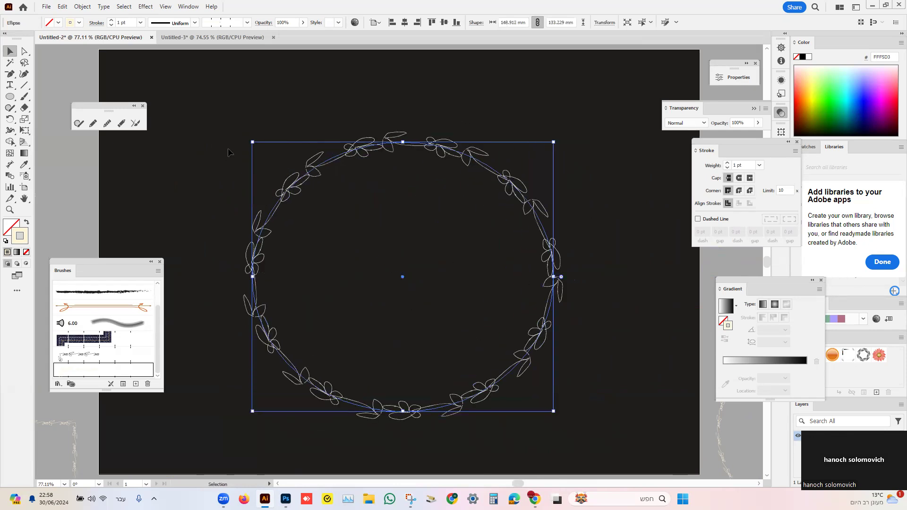
pyautogui.moveTo(253, 144); pyautogui.dragTo(197, 87)
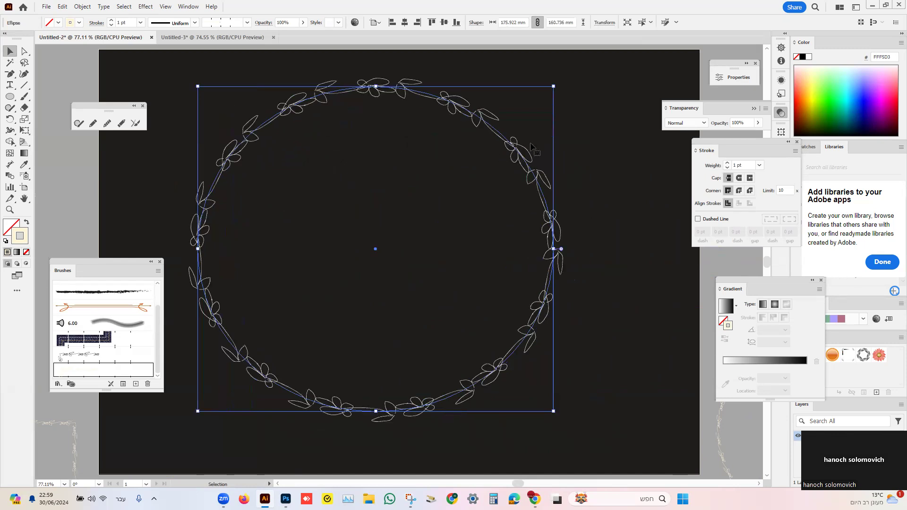
pyautogui.moveTo(526, 169); pyautogui.dragTo(581, 130)
pyautogui.moveTo(590, 90); pyautogui.dragTo(575, 103)
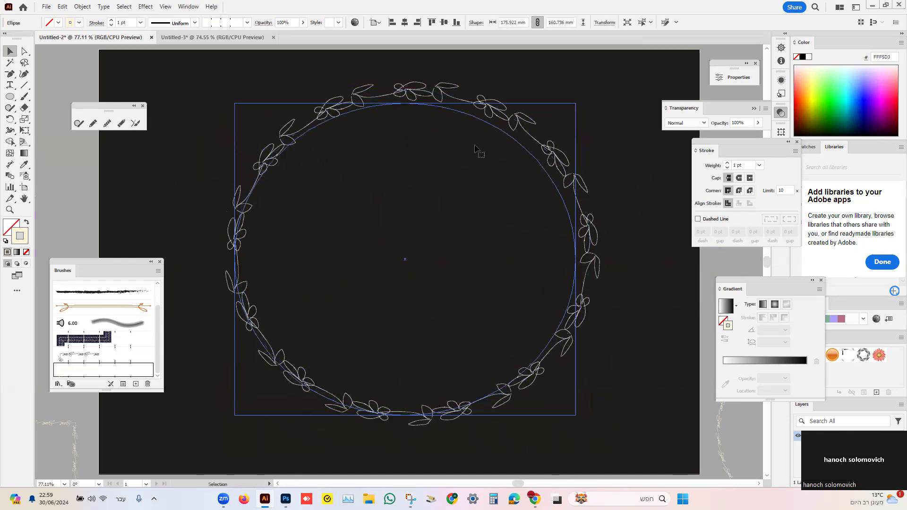
# Try a 3 pt stroke weight on the enlarged flower ellipse and settle on 2 pt.
pyautogui.click(142, 22)
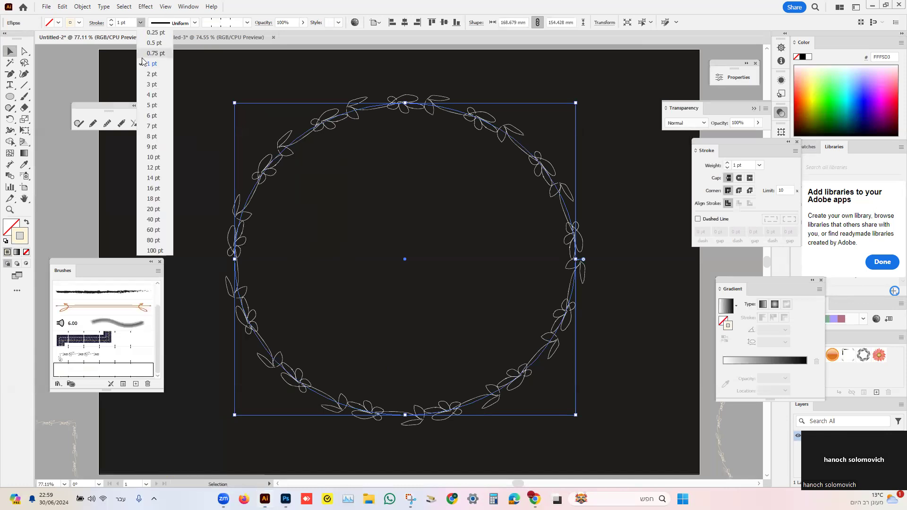
pyautogui.click(147, 91)
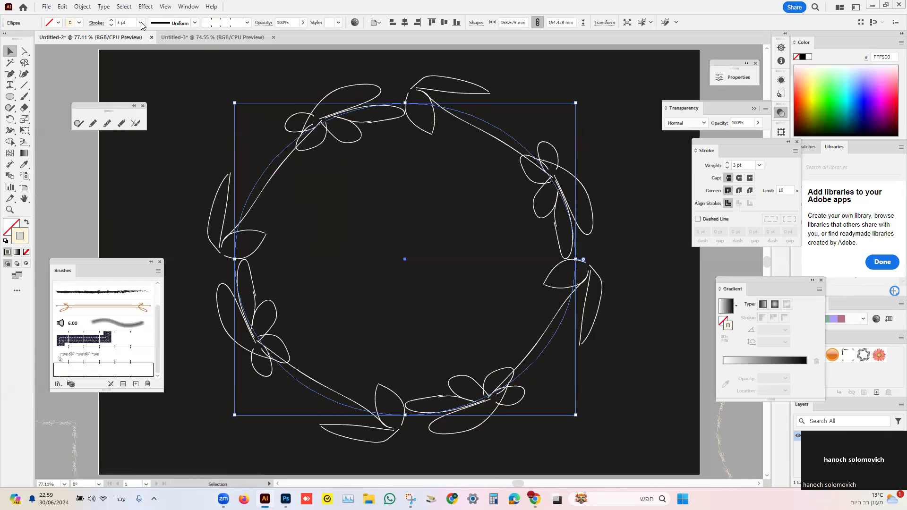
pyautogui.click(142, 22)
pyautogui.click(148, 79)
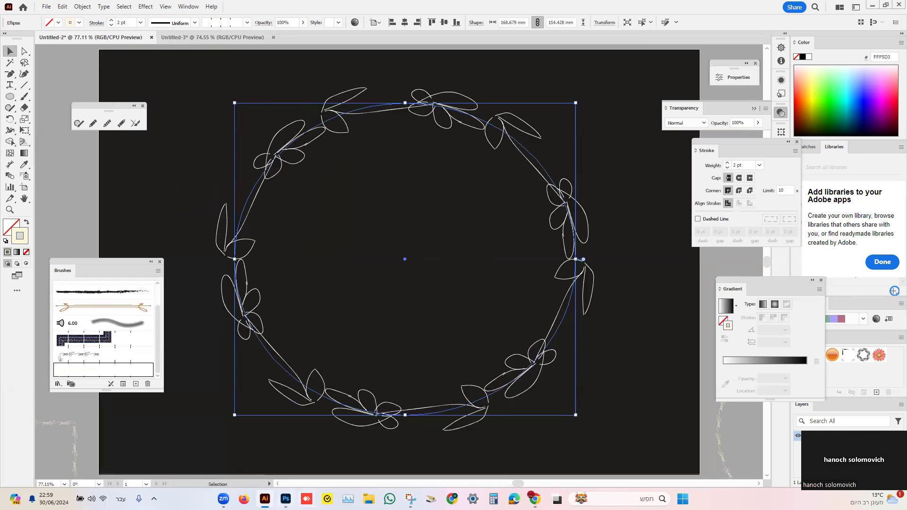
# Switch to Photoshop to examine the line density of the face artwork and return to Illustrator.
pyautogui.moveTo(285, 499)
pyautogui.click(283, 468)
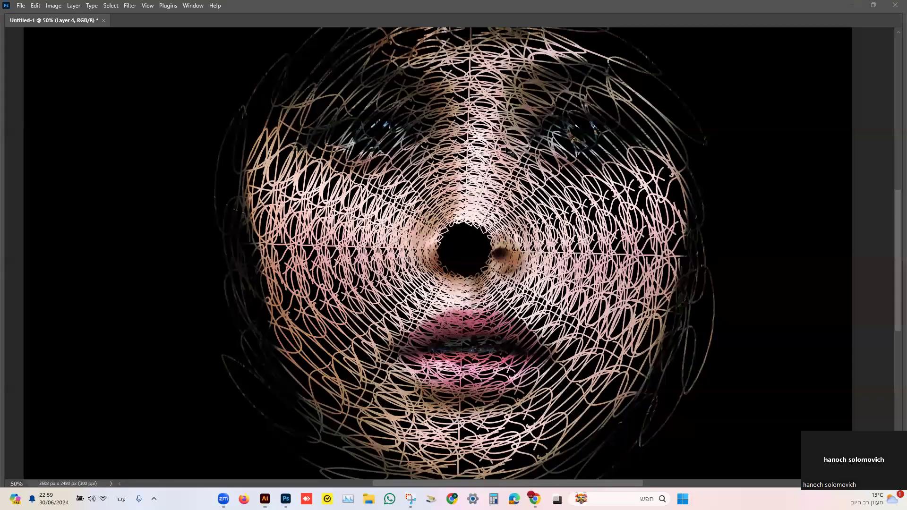
pyautogui.click(253, 94)
pyautogui.click(265, 498)
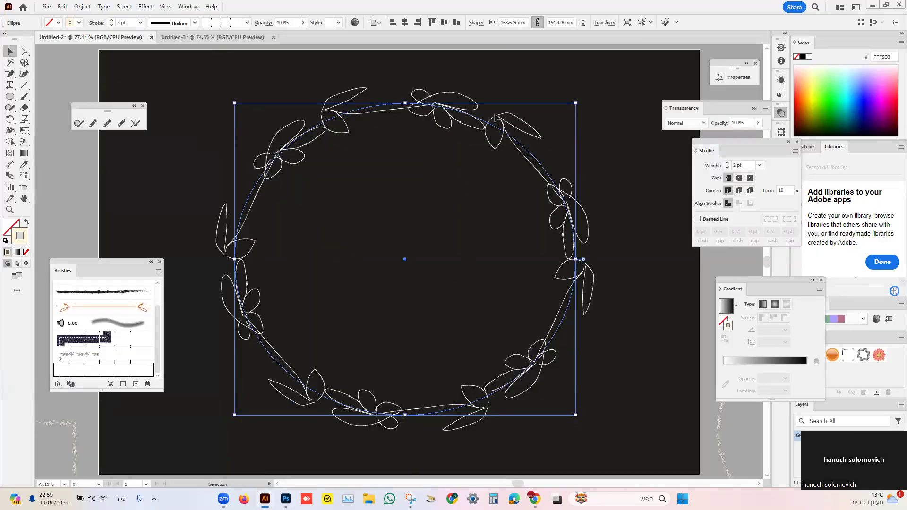
# Make a copy of the flower ellipse scaled uniformly to 85% with the Scale transform.
pyautogui.rightClick(476, 205)
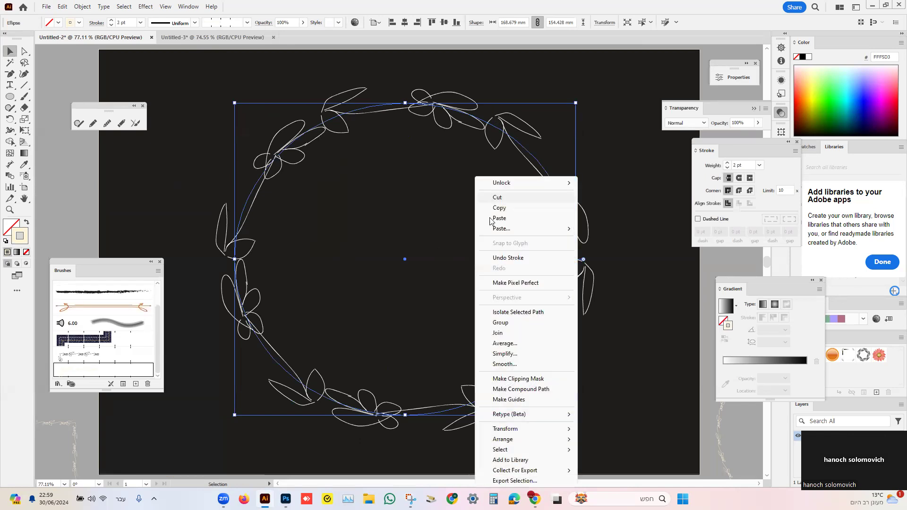
pyautogui.moveTo(503, 430)
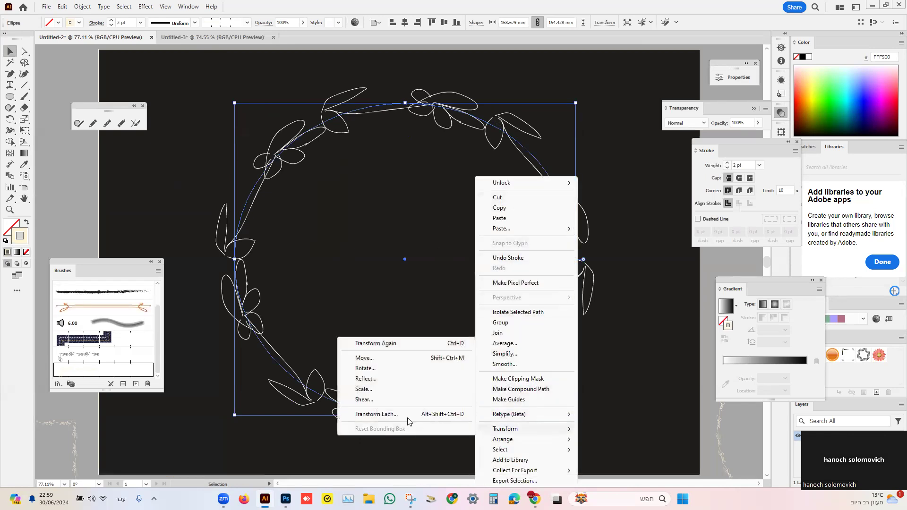
pyautogui.click(594, 140)
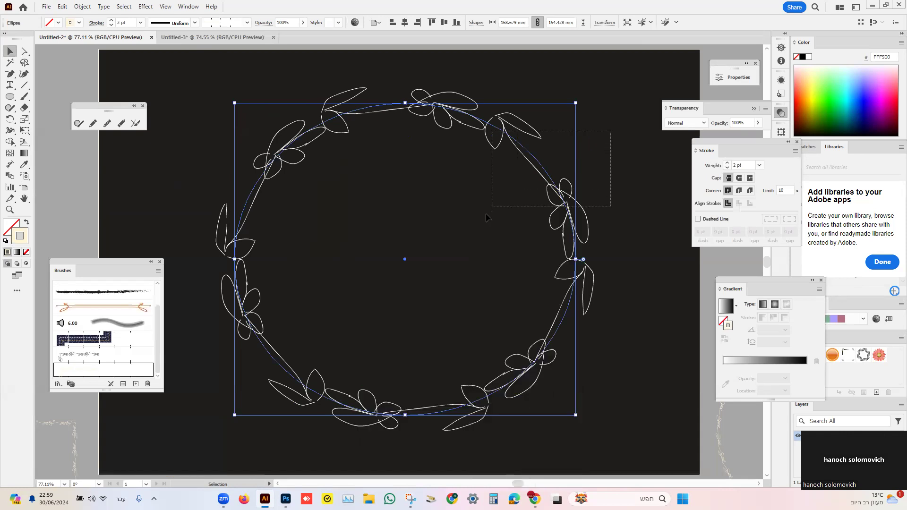
pyautogui.rightClick(530, 188)
pyautogui.moveTo(550, 429)
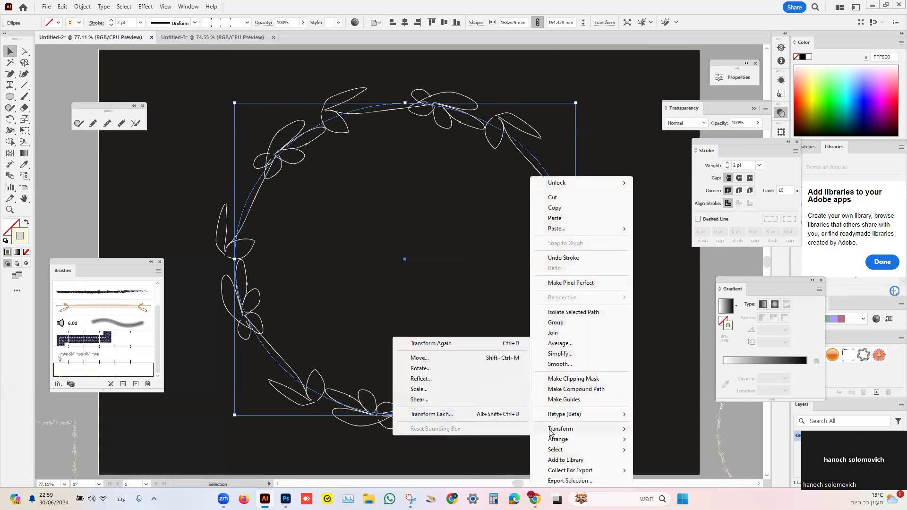
pyautogui.click(432, 392)
pyautogui.moveTo(545, 161); pyautogui.dragTo(561, 121)
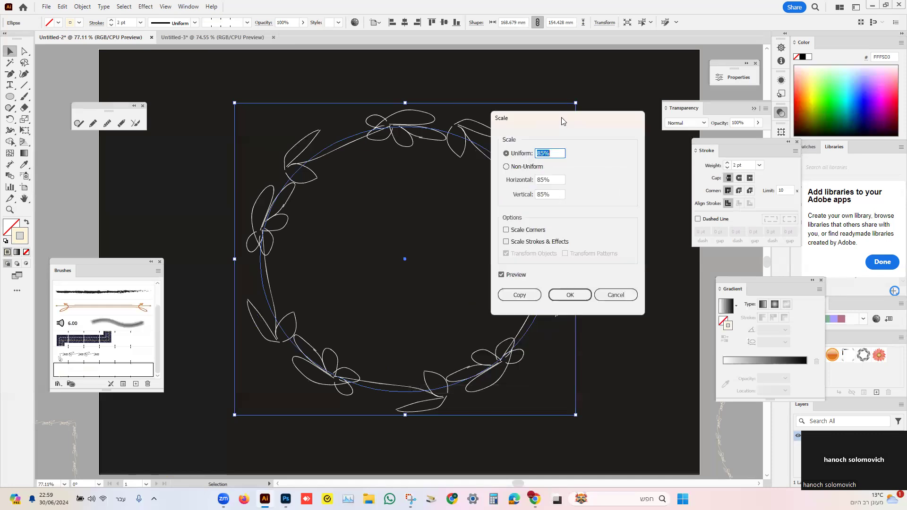
pyautogui.click(519, 295)
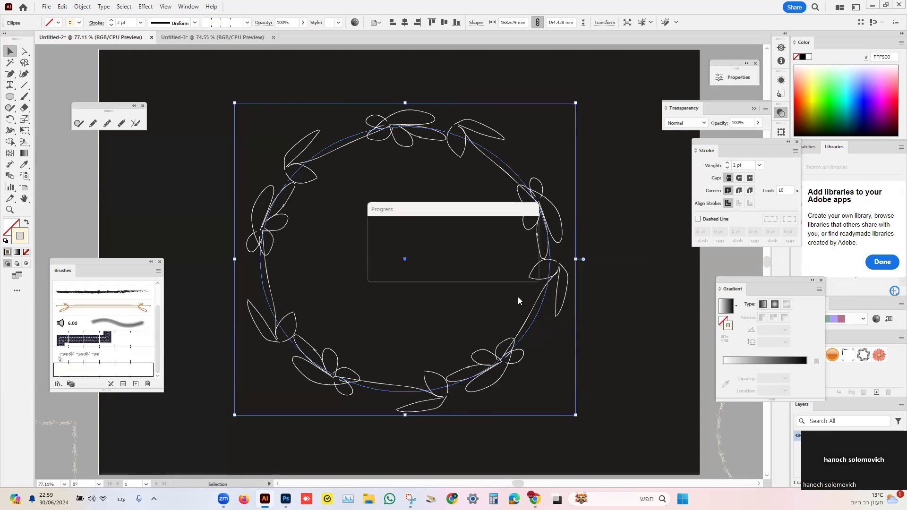
# Repeat the 85% scaled copy with Transform Again until the innermost flower ring measures about 24 by 22 mm.
pyautogui.click(85, 8)
pyautogui.moveTo(100, 19)
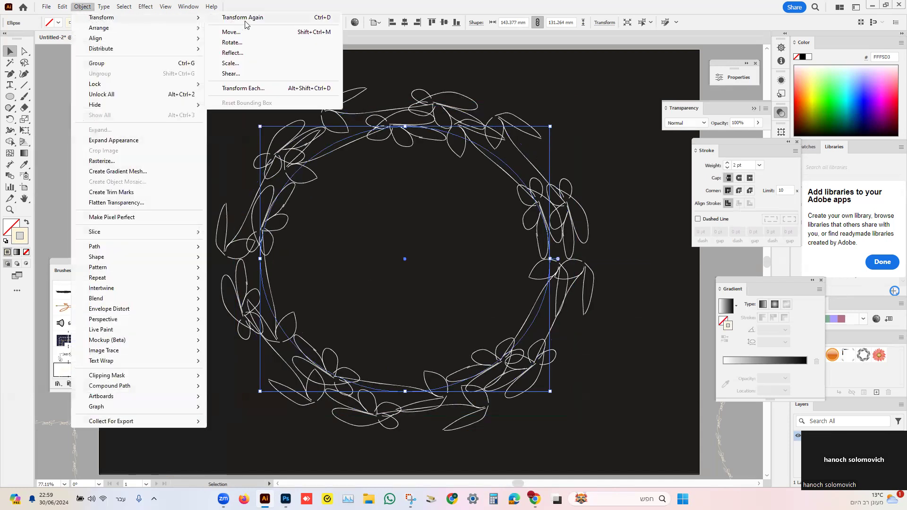
pyautogui.click(312, 18)
pyautogui.hotkey('ctrl', 'd')
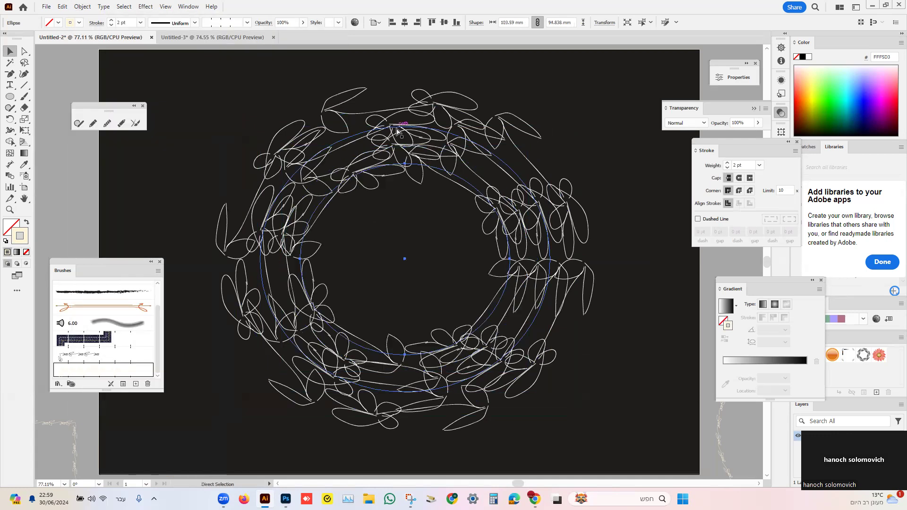
pyautogui.hotkey('ctrl', 'd')
pyautogui.hotkey('ctrl', 'd')
pyautogui.hotkey('ctrl', 'd')
pyautogui.hotkey('ctrl', 'd')
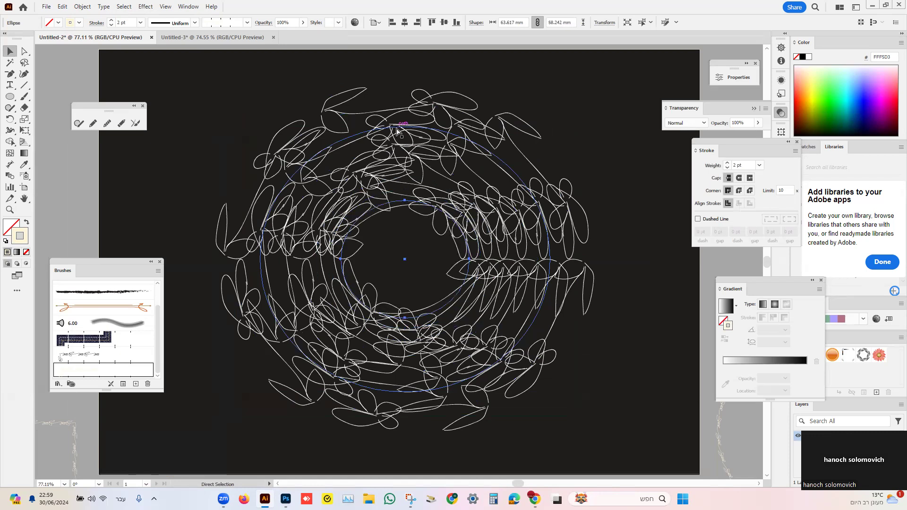
pyautogui.hotkey('ctrl', 'd')
pyautogui.hotkey('ctrl', 'd')
pyautogui.hotkey('ctrl', 'd')
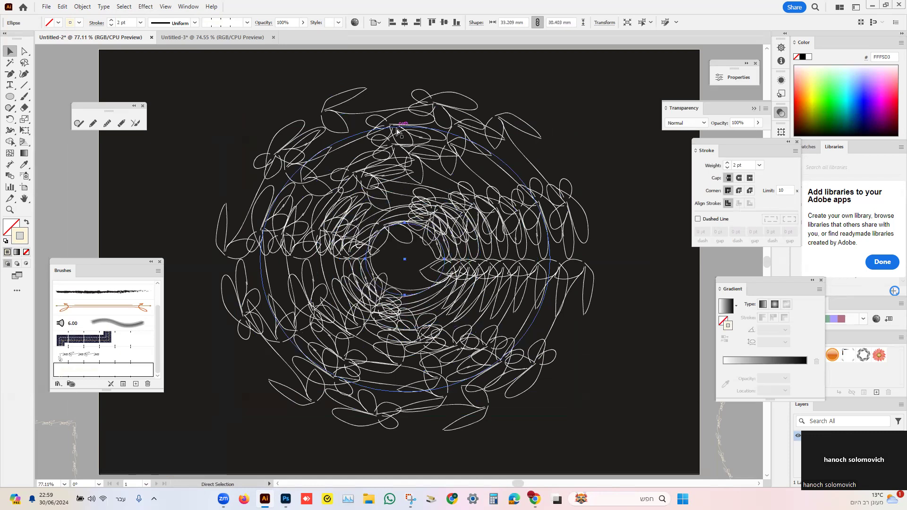
pyautogui.hotkey('ctrl', 'd')
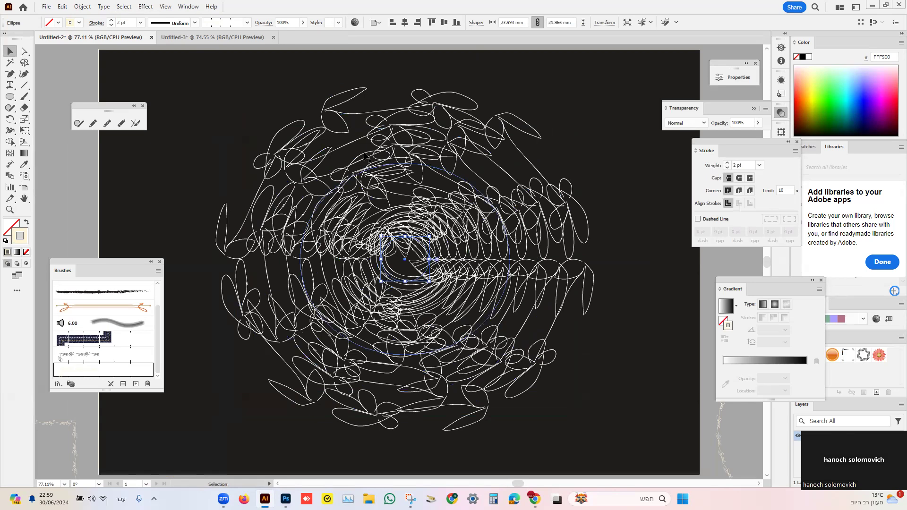
# Switch to Photoshop to compare the ring spacing with the face artwork and return to Illustrator.
pyautogui.moveTo(286, 499)
pyautogui.click(294, 426)
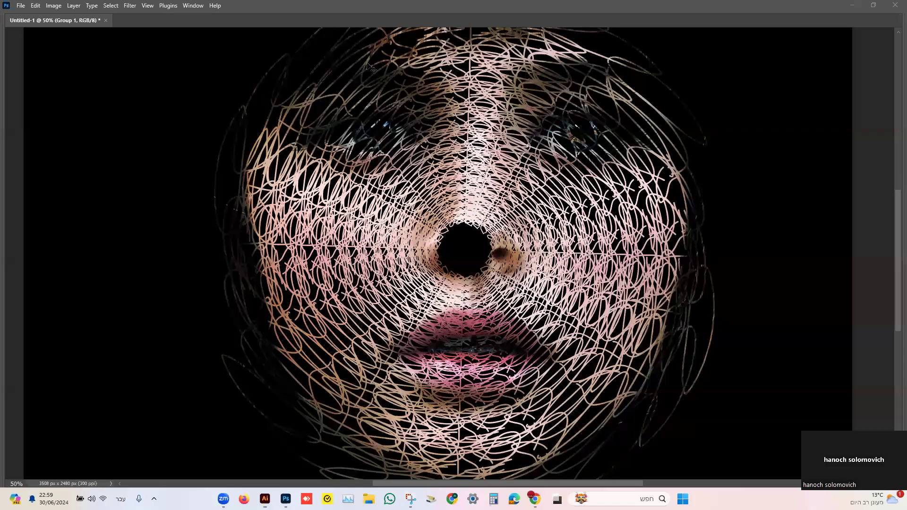
pyautogui.click(852, 6)
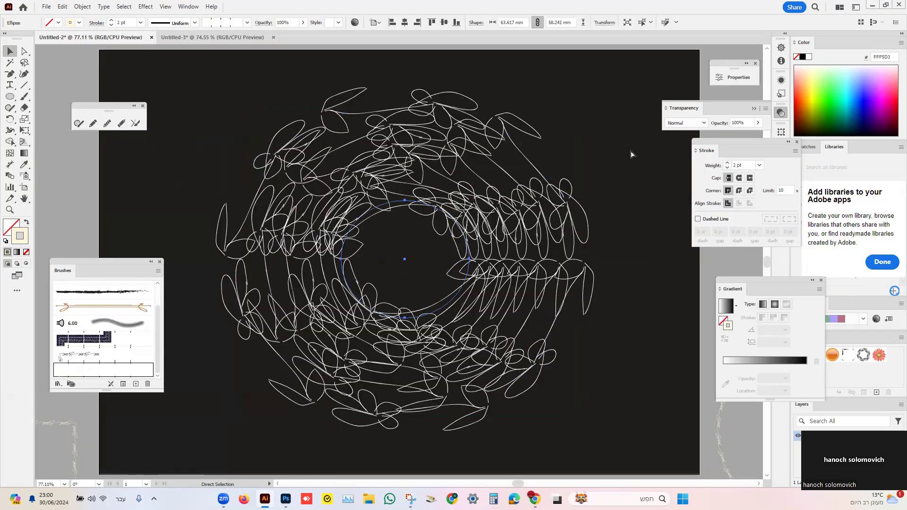
# Make a smaller, uniformly scaled copy of the outer flower ellipse with the Scale transform.
pyautogui.click(514, 133)
pyautogui.rightClick(514, 133)
pyautogui.moveTo(547, 385)
pyautogui.click(402, 431)
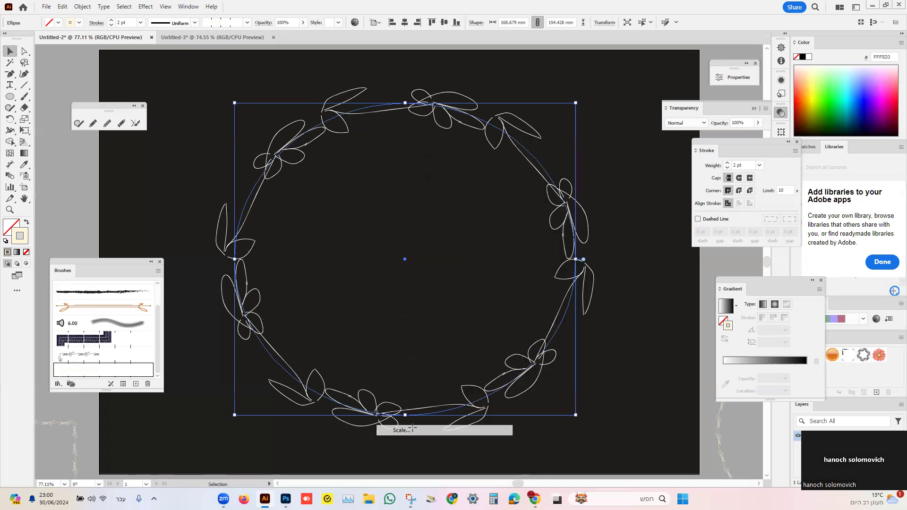
pyautogui.write('8.438')
pyautogui.click(520, 295)
# Repeat the scaled copy with Transform Again until the innermost flower ring measures about 17 by 15 mm.
pyautogui.hotkey('ctrl', 'd')
pyautogui.hotkey('ctrl', 'd')
pyautogui.hotkey('ctrl', 'd')
pyautogui.hotkey('ctrl', 'd')
pyautogui.hotkey('ctrl', 'd')
pyautogui.hotkey('ctrl', 'd')
pyautogui.hotkey('ctrl', 'd')
pyautogui.hotkey('ctrl', 'd')
pyautogui.hotkey('ctrl', 'd')
pyautogui.hotkey('ctrl', 'd')
pyautogui.hotkey('ctrl', 'd')
pyautogui.hotkey('ctrl', 'd')
pyautogui.hotkey('ctrl', 'd')
pyautogui.hotkey('ctrl', 'd')
pyautogui.hotkey('ctrl', 'd')
pyautogui.hotkey('ctrl', 'd')
pyautogui.hotkey('ctrl', 'd')
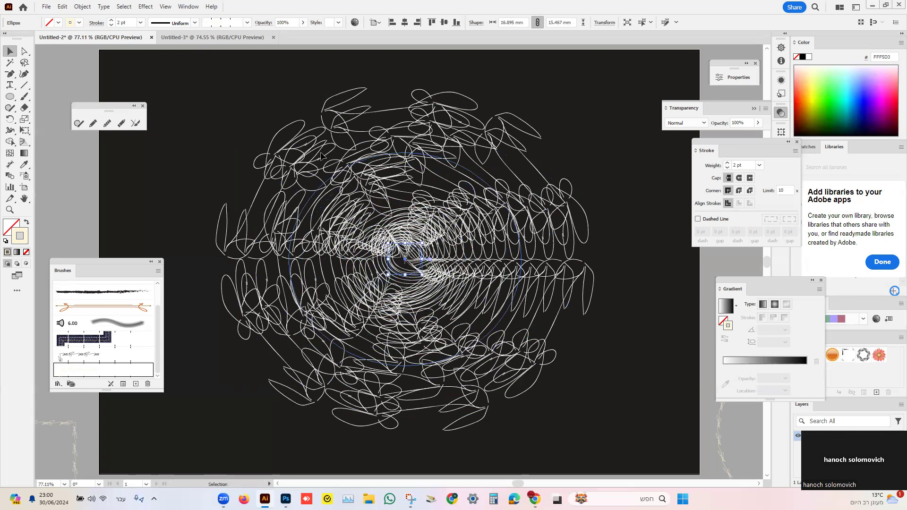
# Select all the concentric flower rings, then switch to Photoshop, hide Group 1 and make Layer 3 active.
pyautogui.moveTo(197, 85); pyautogui.dragTo(622, 426)
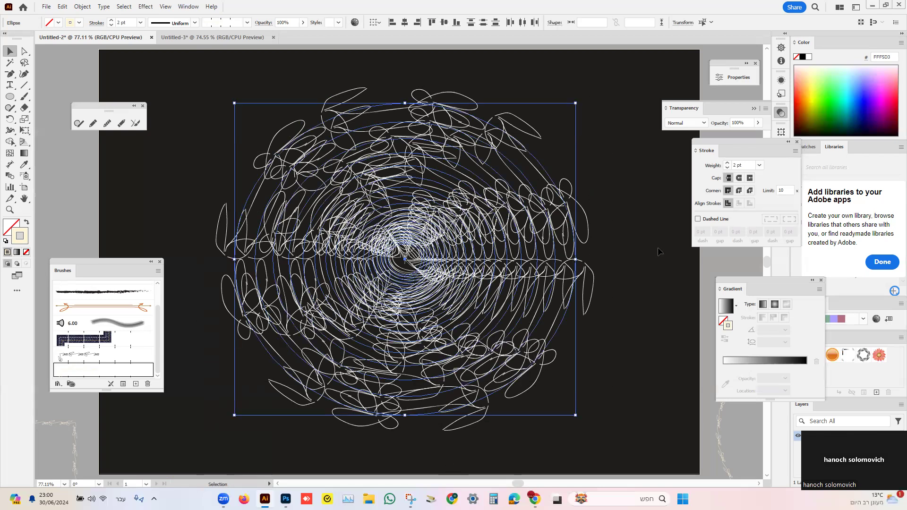
pyautogui.click(286, 499)
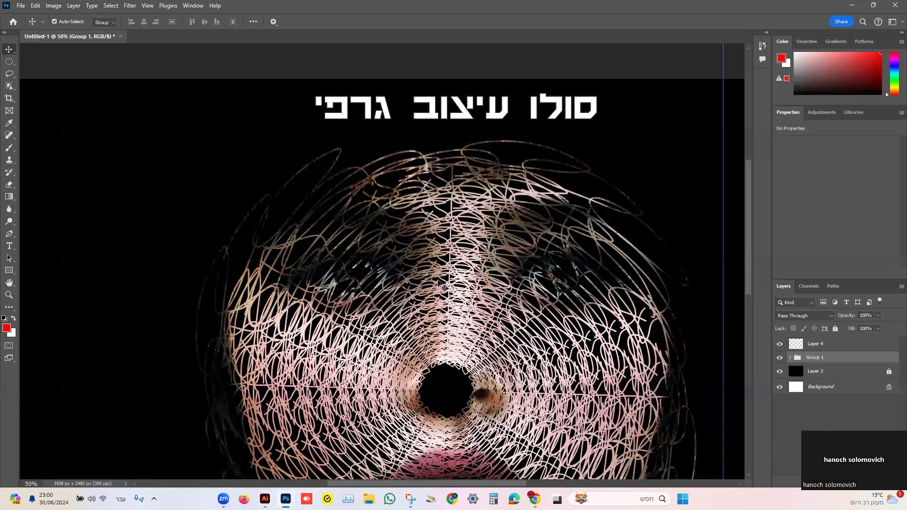
pyautogui.hotkey('ctrl', '0')
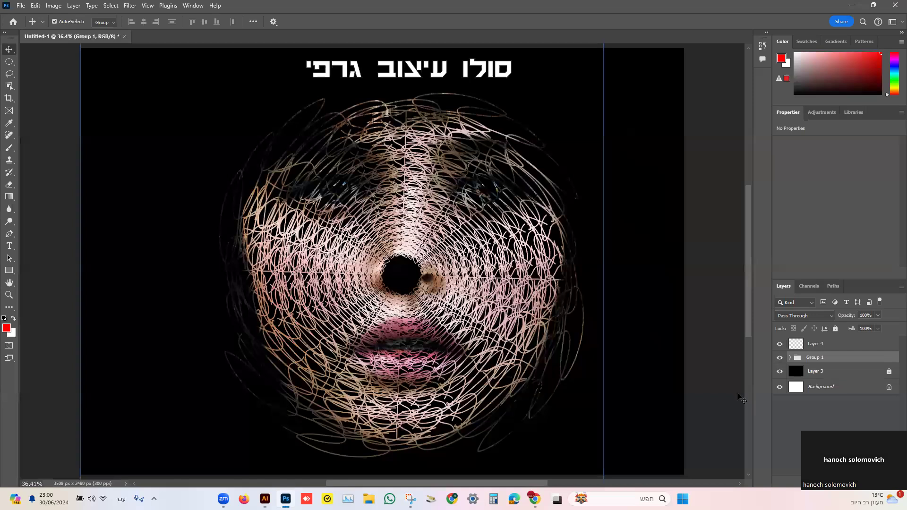
pyautogui.click(780, 361)
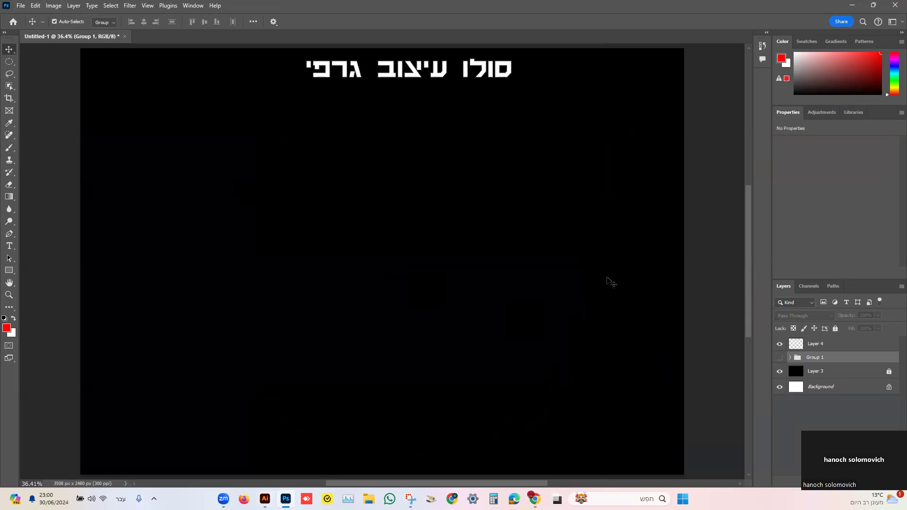
pyautogui.click(847, 374)
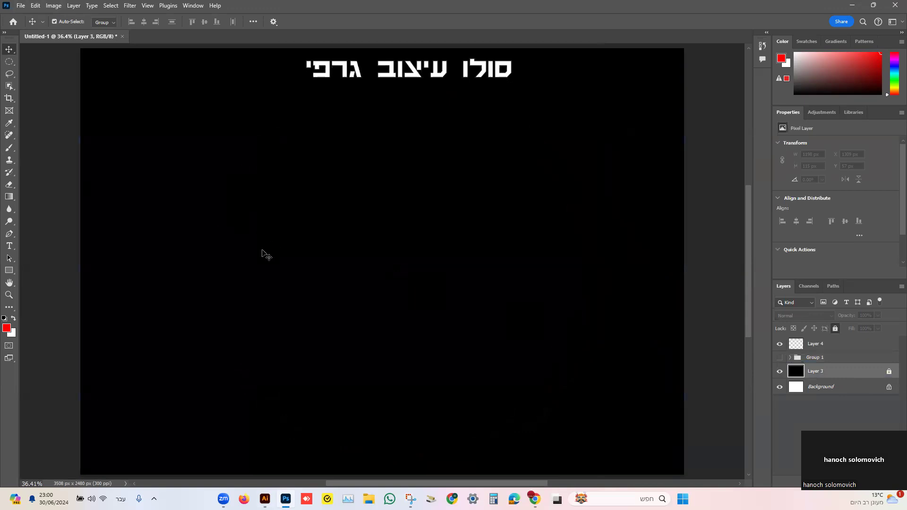
# Return to Illustrator and copy all the selected flower rings.
pyautogui.click(265, 499)
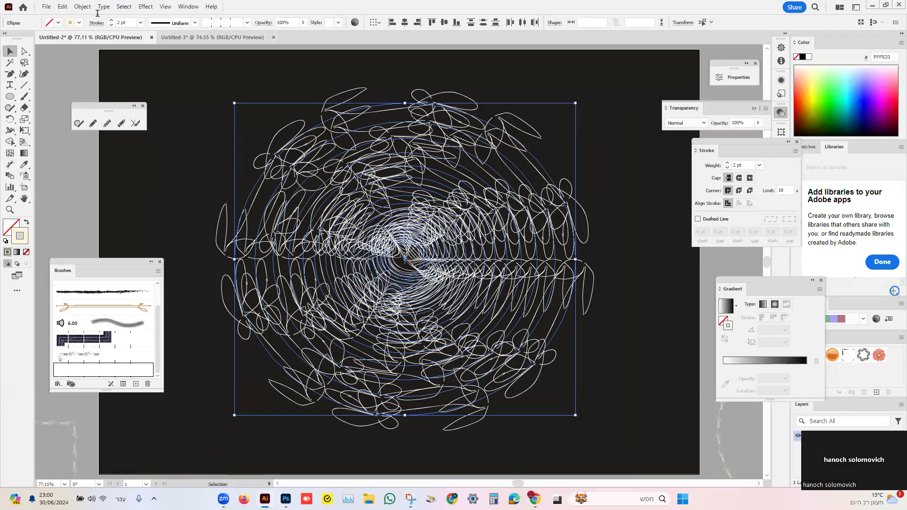
pyautogui.click(63, 6)
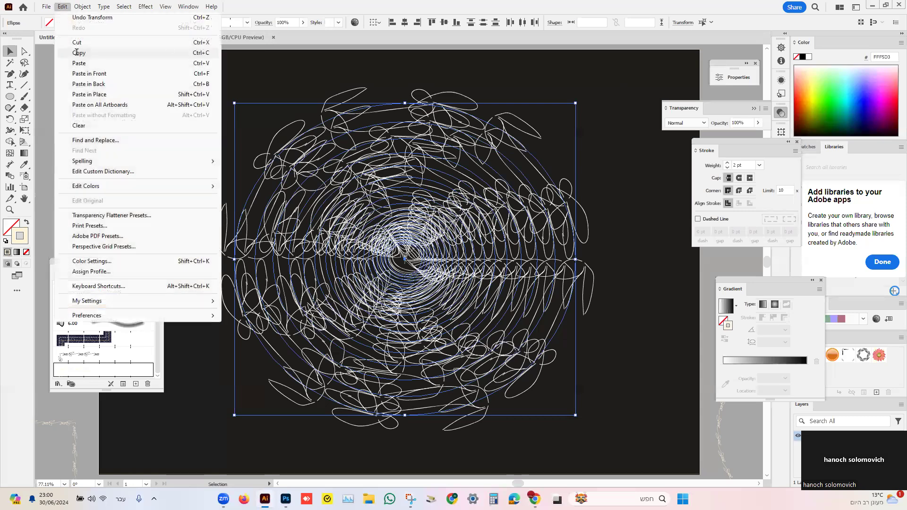
pyautogui.click(183, 52)
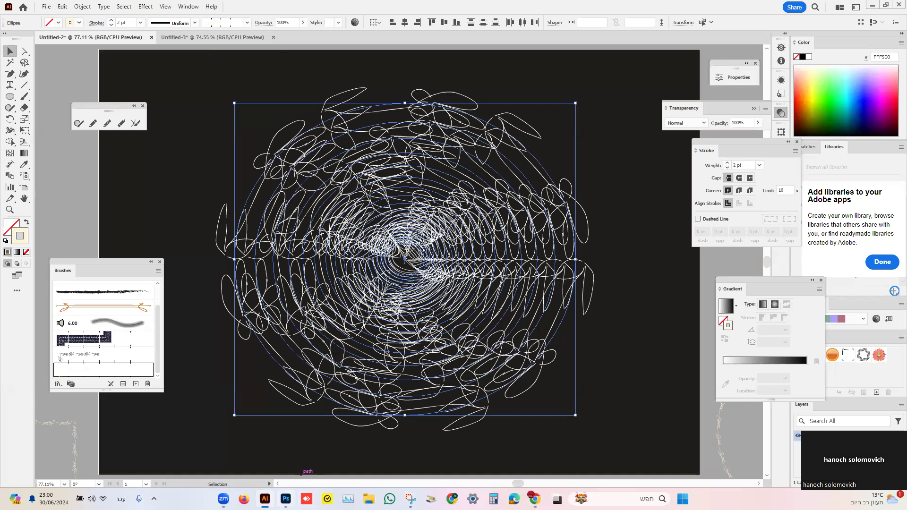
# Switch to Photoshop, paste the flower rings as Pixels above Layer 3 and commit the placement.
pyautogui.hotkey('alt', 'Tab')
pyautogui.click(36, 5)
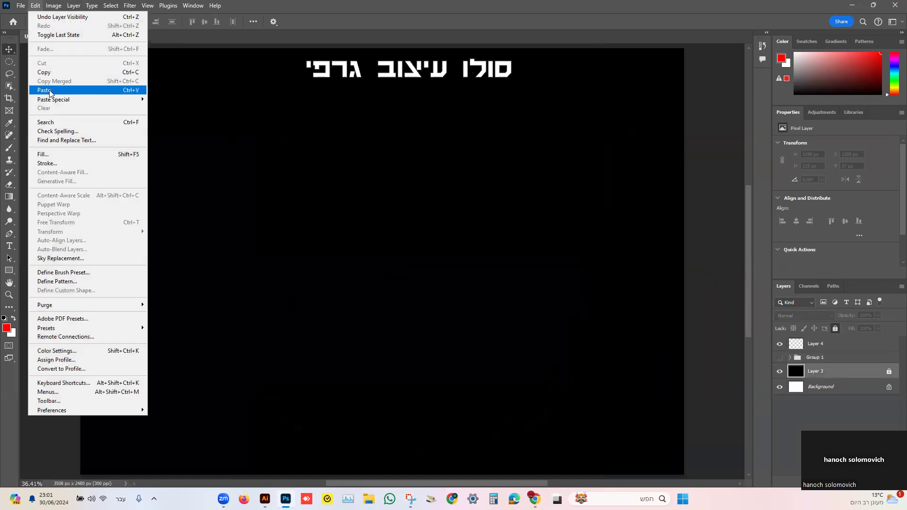
pyautogui.click(89, 94)
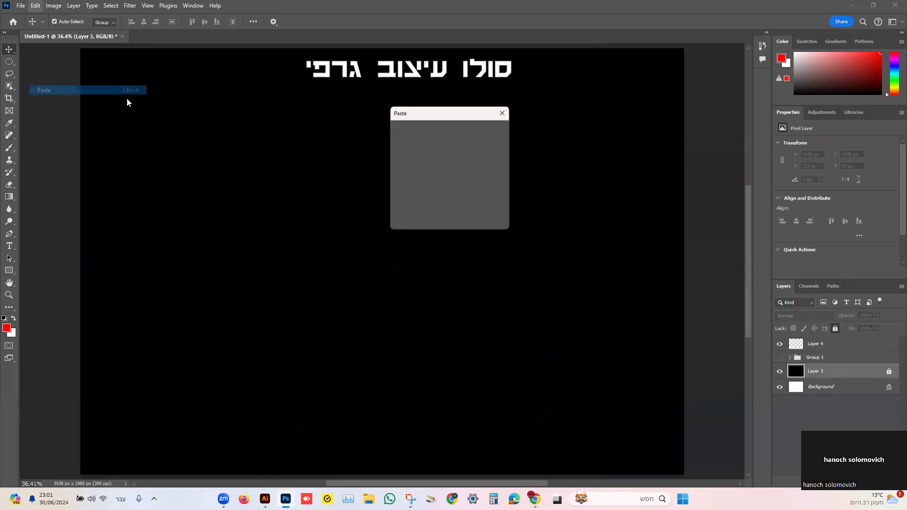
pyautogui.moveTo(433, 112); pyautogui.dragTo(318, 121)
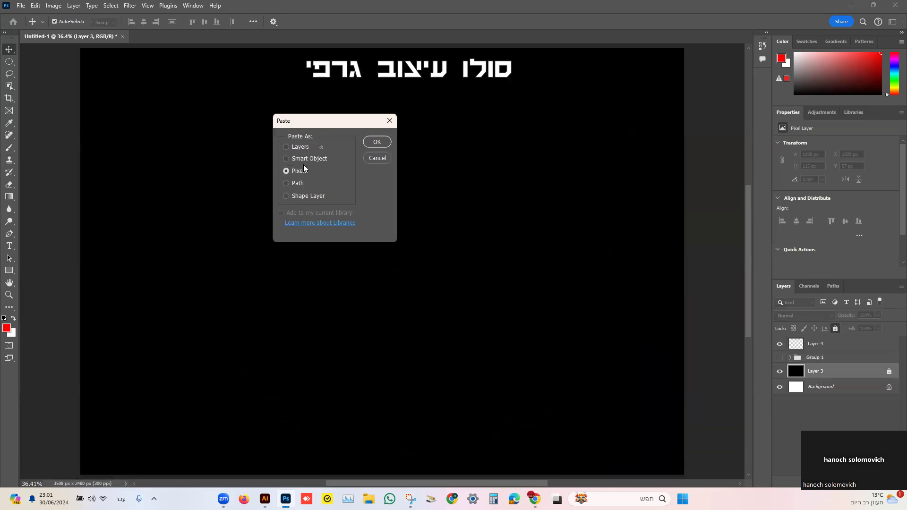
pyautogui.click(376, 143)
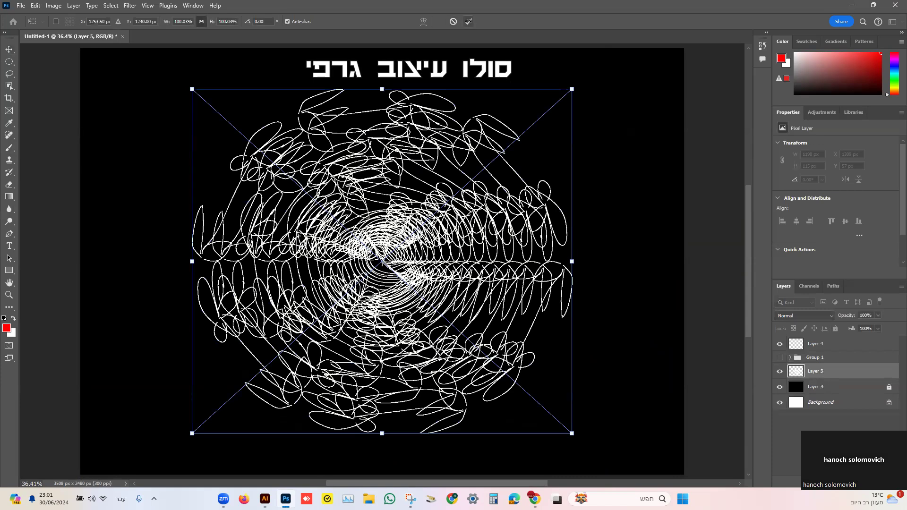
pyautogui.click(468, 21)
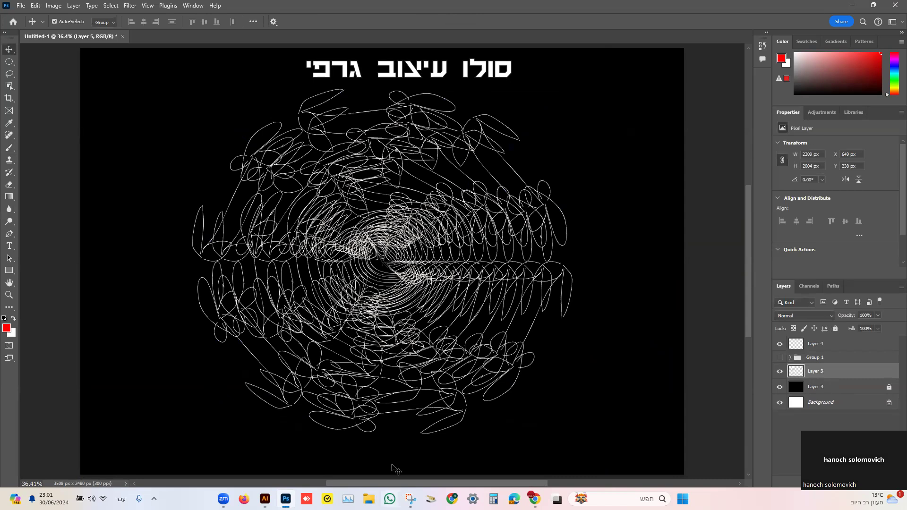
# Switch to the Untitled-3 document in Illustrator and copy the portrait photo.
pyautogui.moveTo(265, 499)
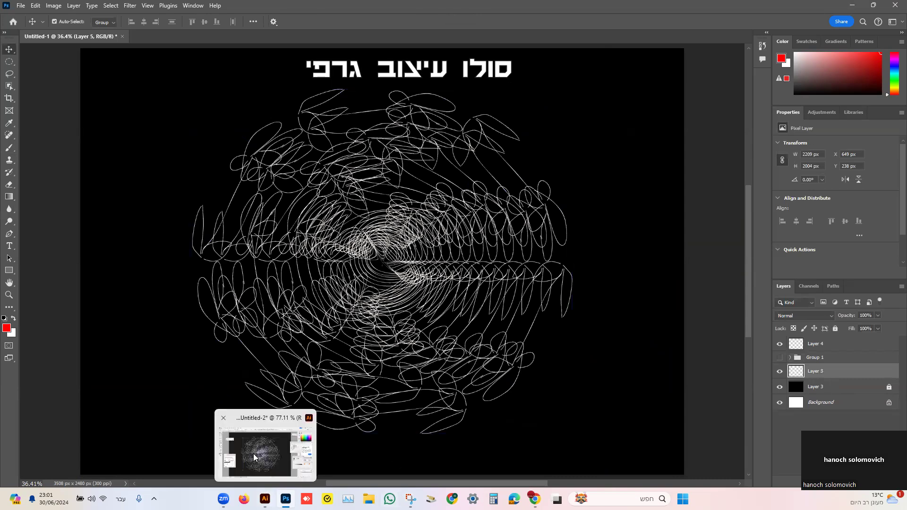
pyautogui.click(255, 456)
pyautogui.click(190, 38)
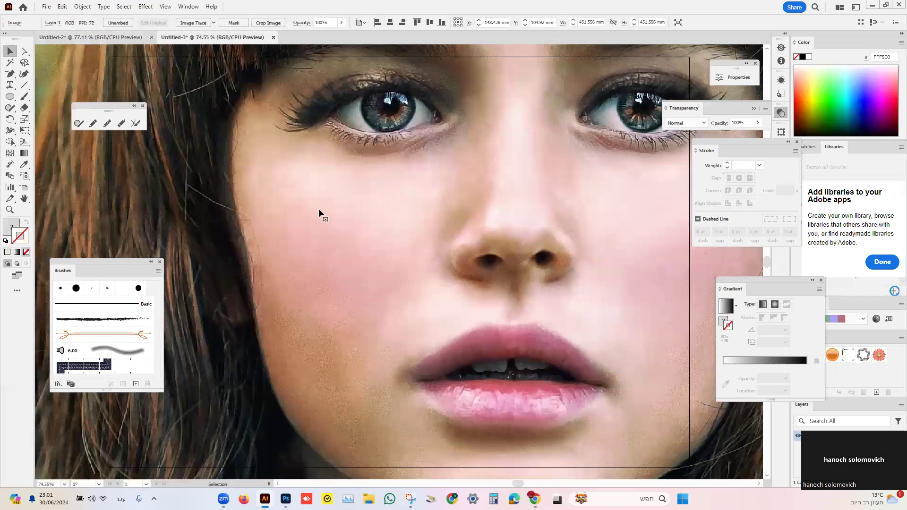
pyautogui.click(62, 7)
pyautogui.click(234, 223)
# Switch to Photoshop, paste the portrait as Pixels above the flower ring layer and commit the placement.
pyautogui.moveTo(285, 499)
pyautogui.click(286, 451)
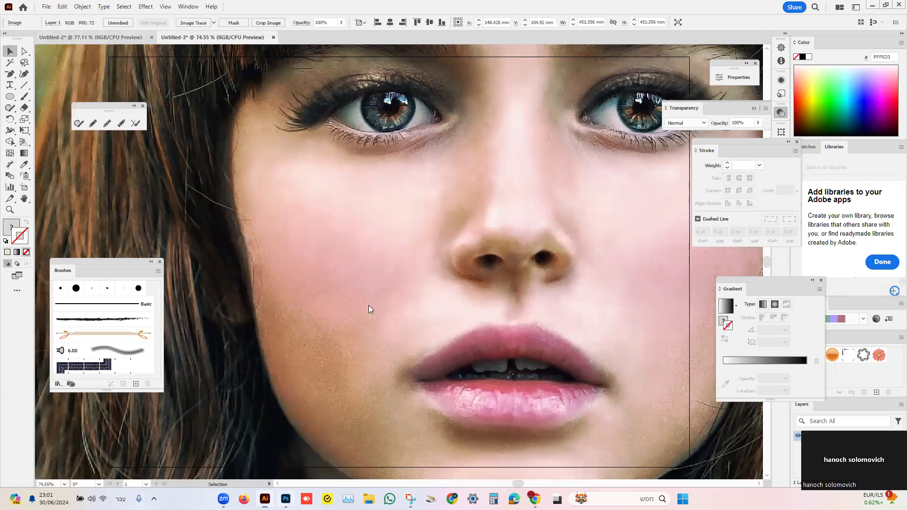
pyautogui.click(36, 7)
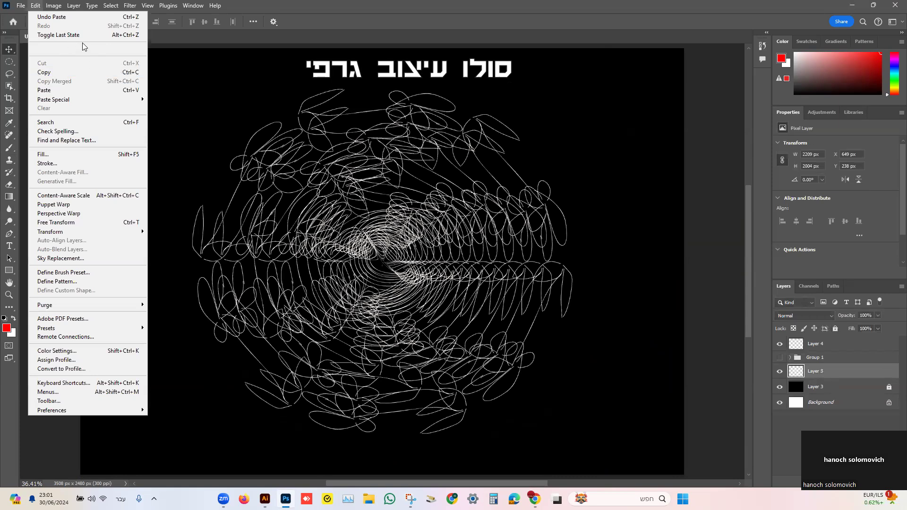
pyautogui.click(66, 91)
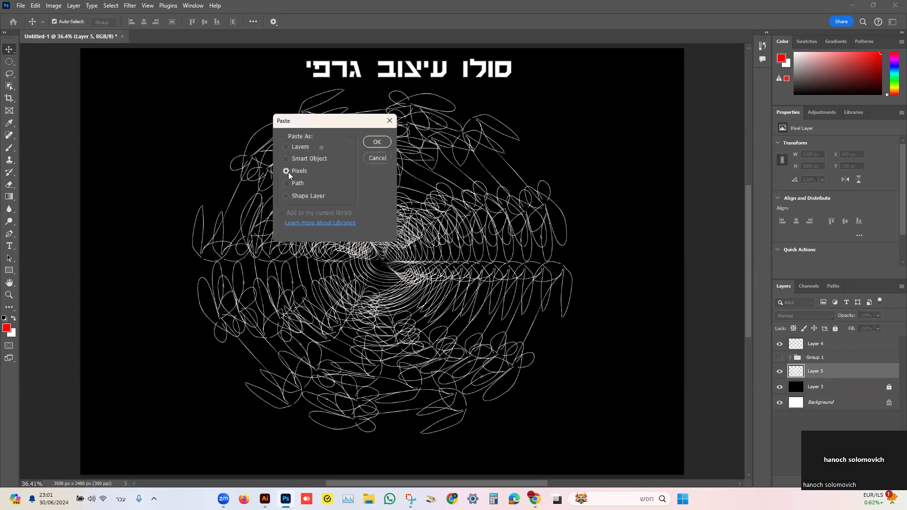
pyautogui.click(379, 144)
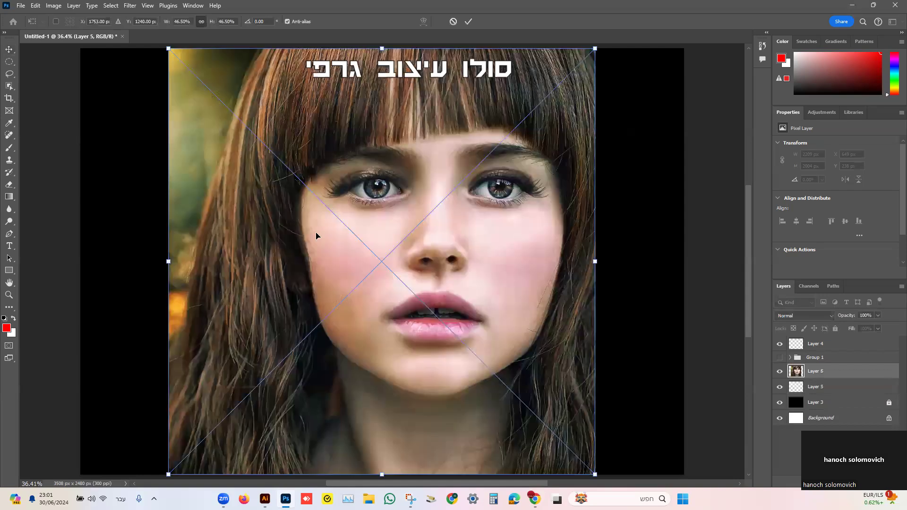
pyautogui.click(469, 23)
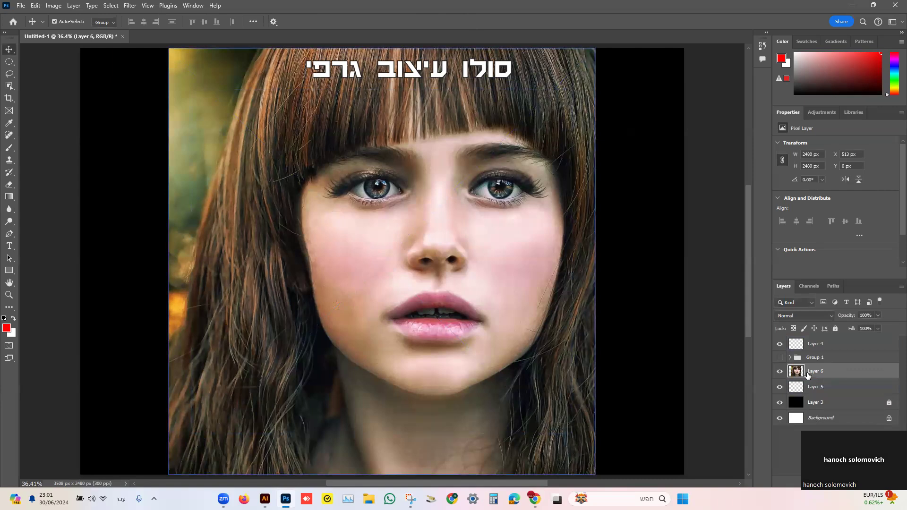
# Toggle the visibility of Layer 4 and the portrait Layer 6 to examine what each layer contains.
pyautogui.click(780, 344)
pyautogui.click(780, 345)
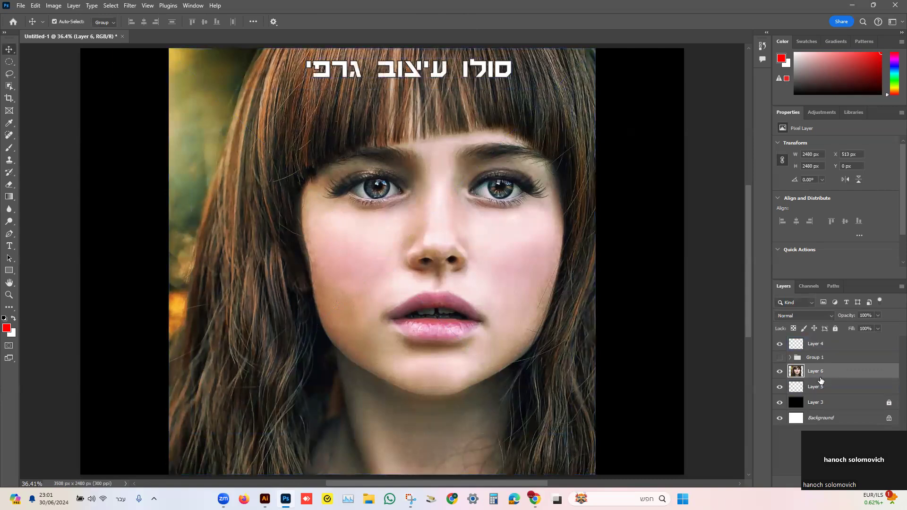
pyautogui.click(781, 372)
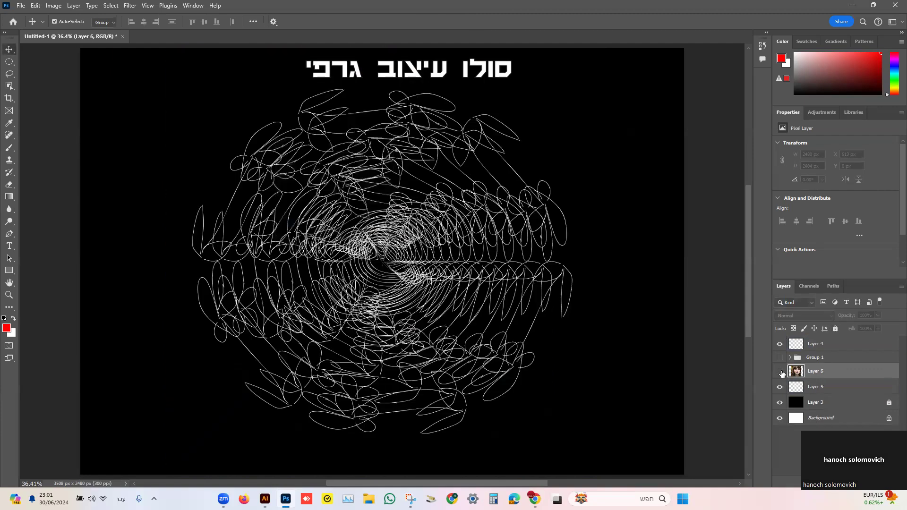
pyautogui.click(780, 372)
pyautogui.click(780, 371)
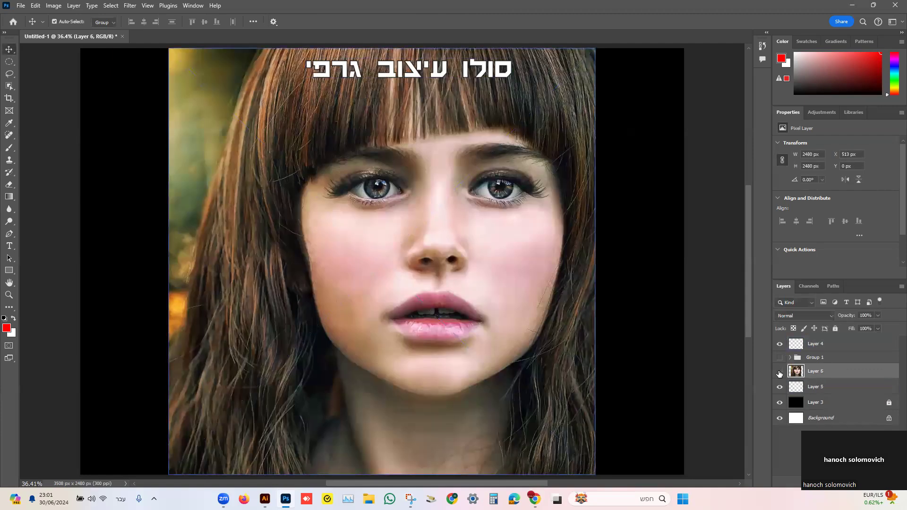
pyautogui.click(781, 372)
pyautogui.click(780, 345)
pyautogui.click(780, 345)
pyautogui.click(780, 346)
pyautogui.click(780, 345)
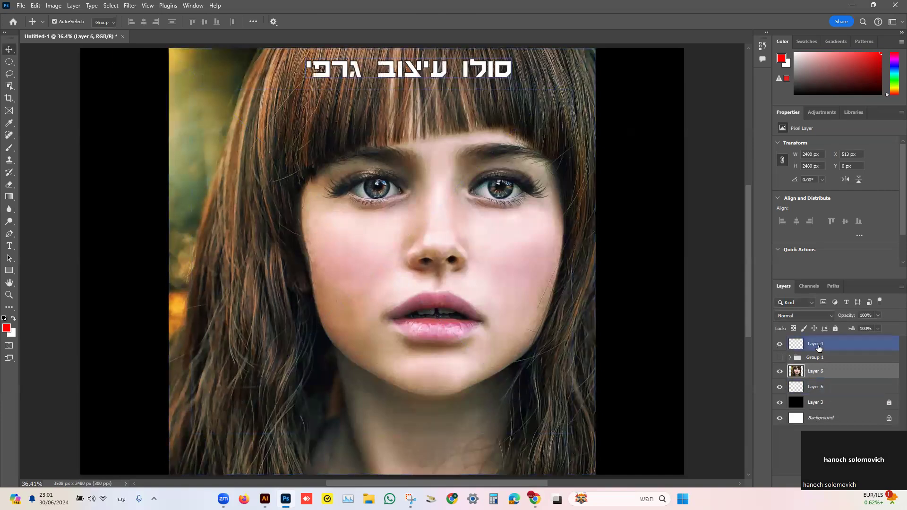
# Lock the portrait Layer 6 and move the flower ring Layer 5 above it.
pyautogui.click(835, 328)
pyautogui.click(806, 388)
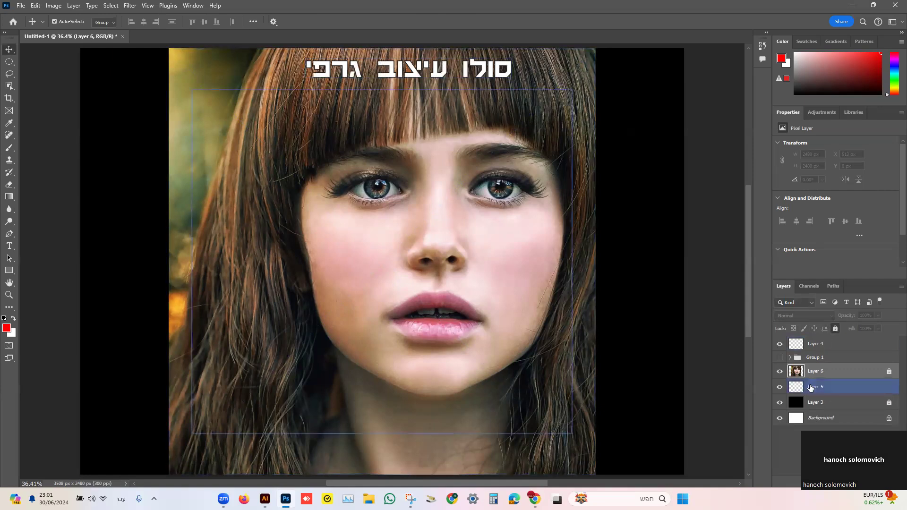
pyautogui.moveTo(806, 388); pyautogui.dragTo(810, 368)
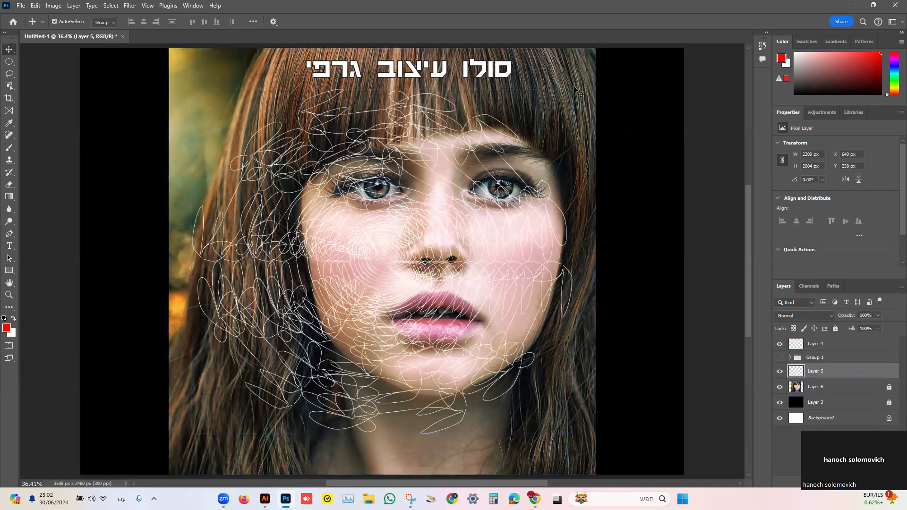
# Move the portrait Layer 6 back above Layer 5 and clip it to the flower rings with Create Clipping Mask.
pyautogui.moveTo(816, 386); pyautogui.dragTo(818, 375)
pyautogui.rightClick(822, 374)
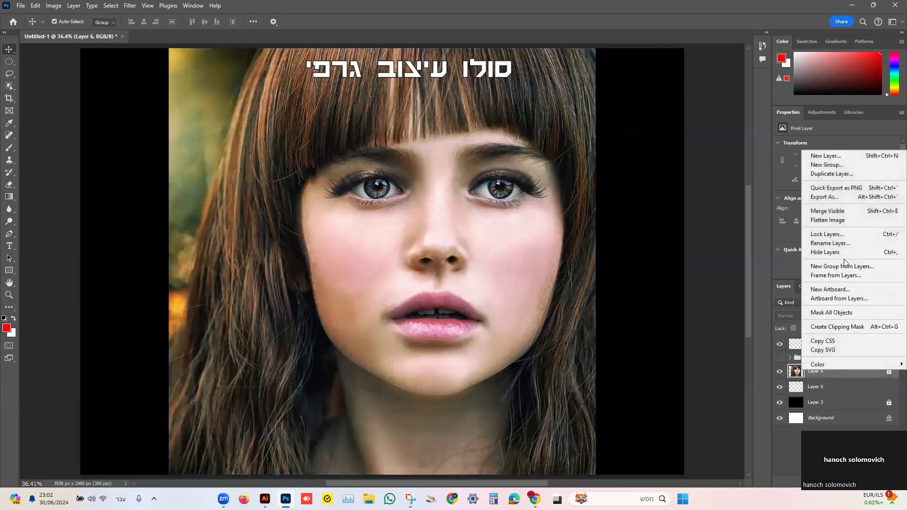
pyautogui.click(873, 330)
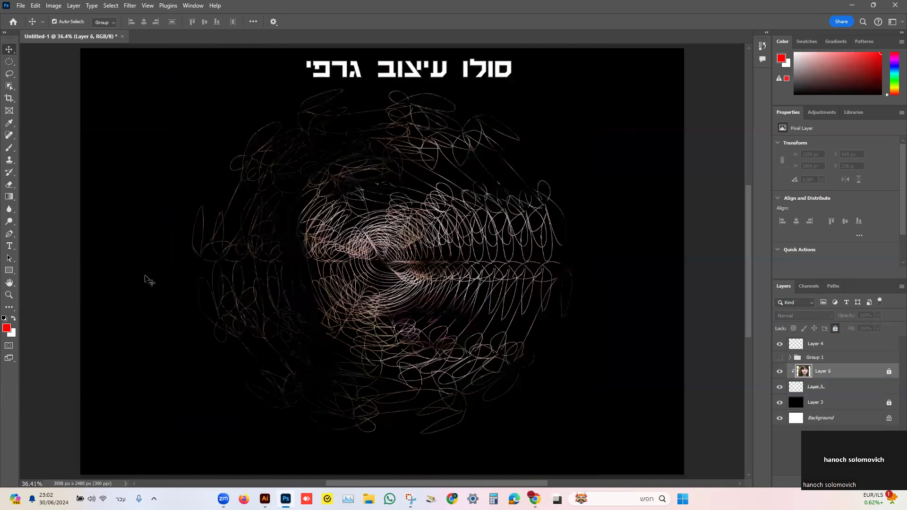
pyautogui.press('ctrl')
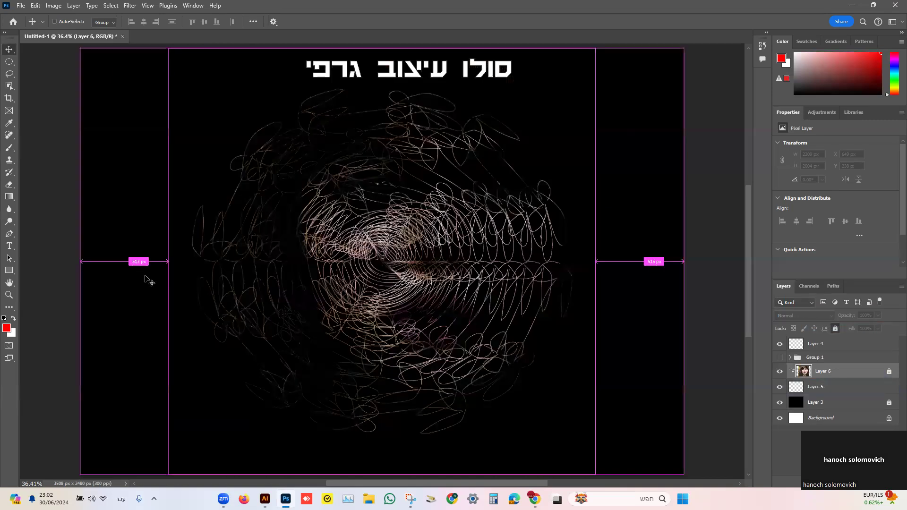
pyautogui.hotkey('ctrl', '+')
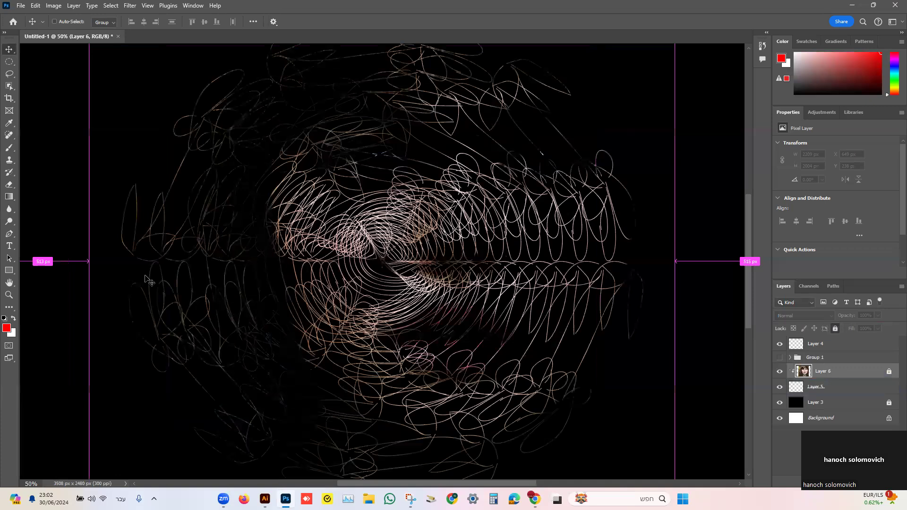
pyautogui.hotkey('ctrl', '+')
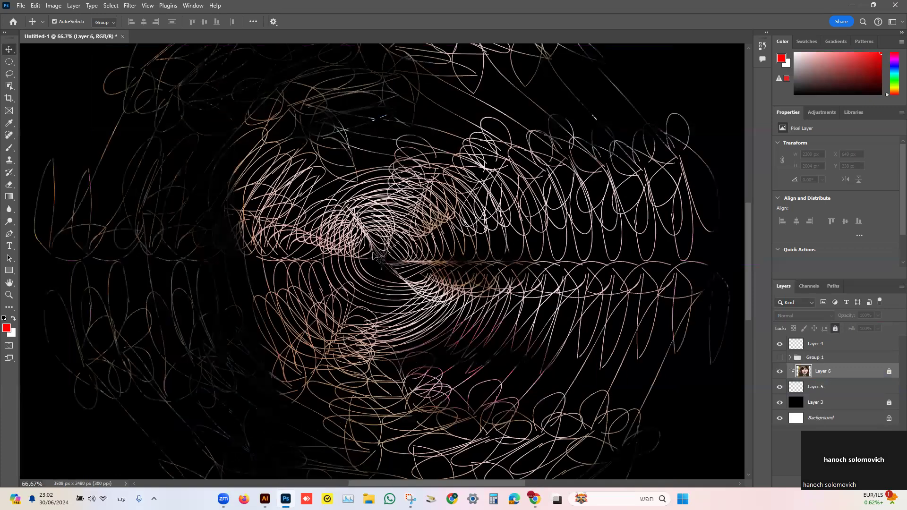
# Switch to the Untitled-2 document in Illustrator and undo the scaled copies, leaving only the outermost flower ring selected.
pyautogui.hotkey('ctrl', '0')
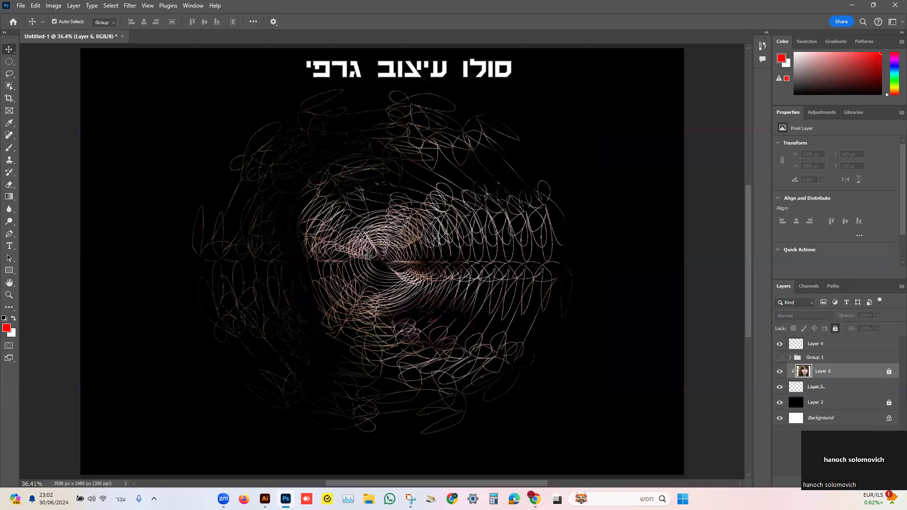
pyautogui.click(265, 499)
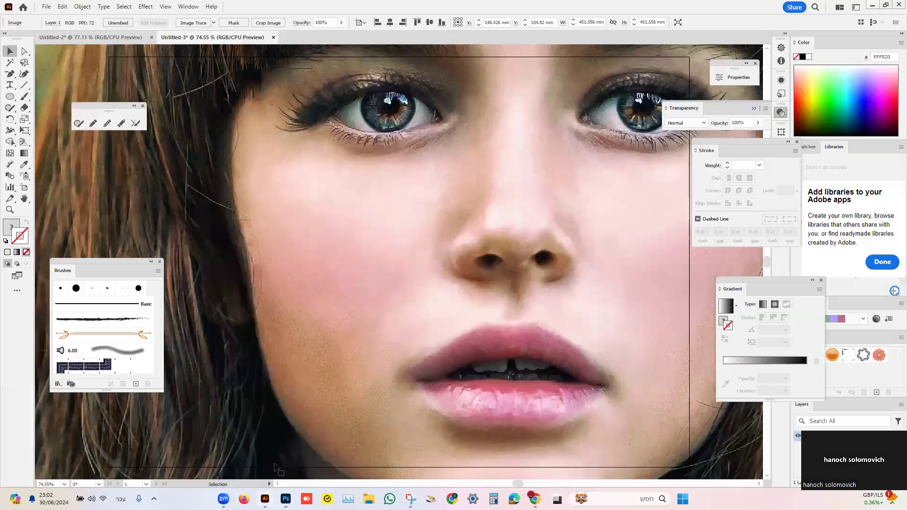
pyautogui.click(94, 38)
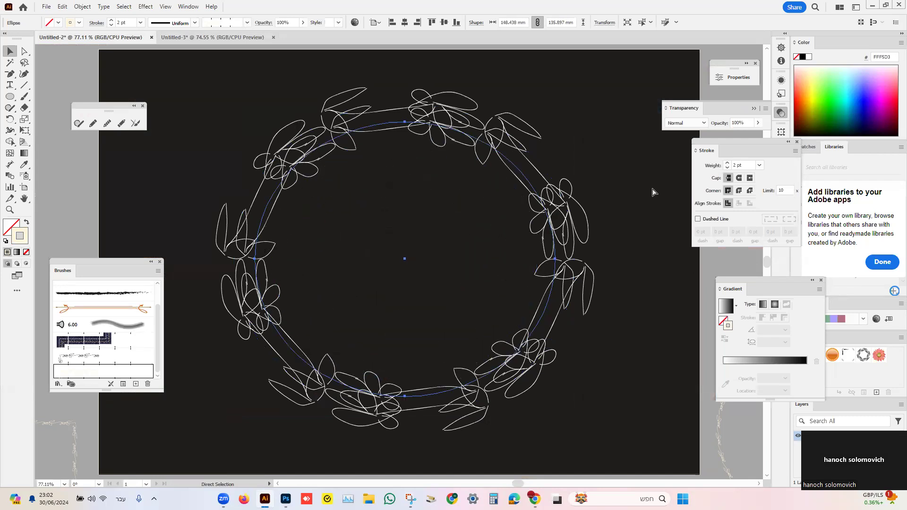
pyautogui.press('v')
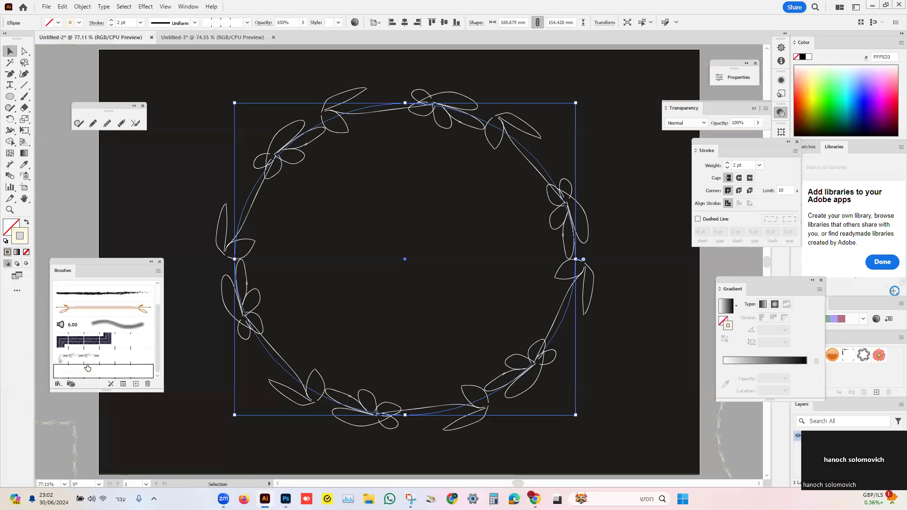
pyautogui.scroll(-1, 96, 353)
pyautogui.moveTo(192, 133); pyautogui.dragTo(279, 223)
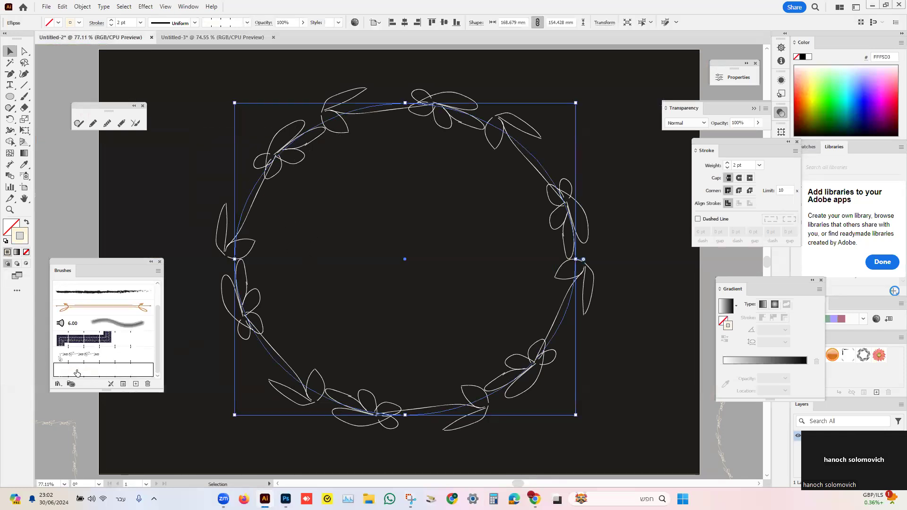
# Set the fixed scale of the flower ring's Pattern Brush 2 to 70% in its brush options.
pyautogui.doubleClick(78, 373)
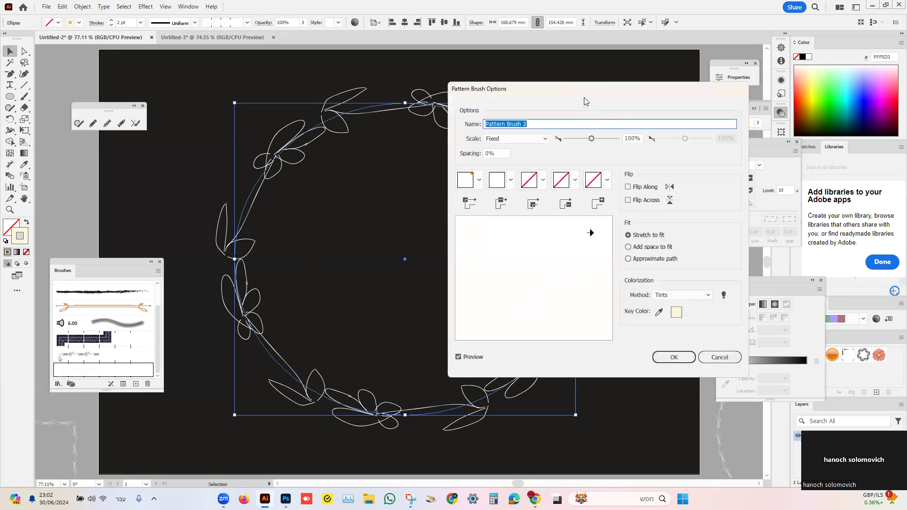
pyautogui.moveTo(585, 97); pyautogui.dragTo(619, 98)
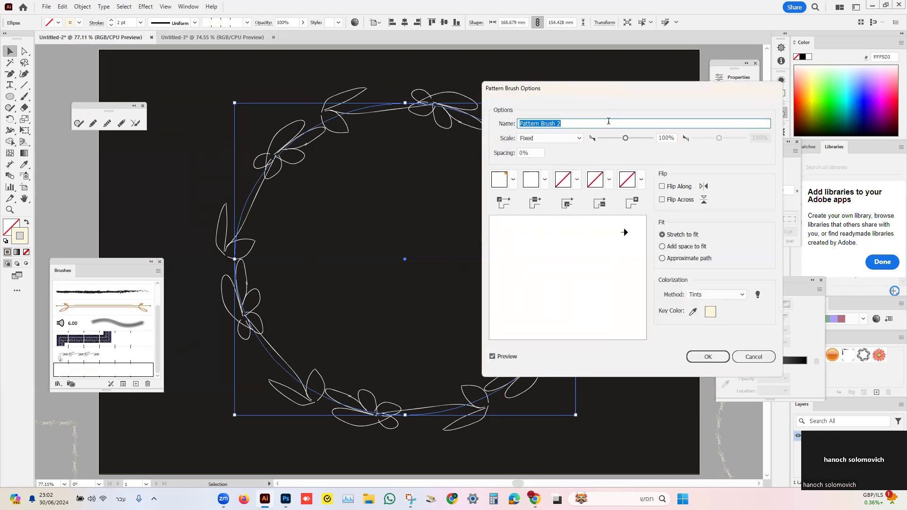
pyautogui.moveTo(625, 139)
pyautogui.mouseDown()
pyautogui.moveTo(638, 139)
pyautogui.moveTo(620, 142)
pyautogui.mouseUp()
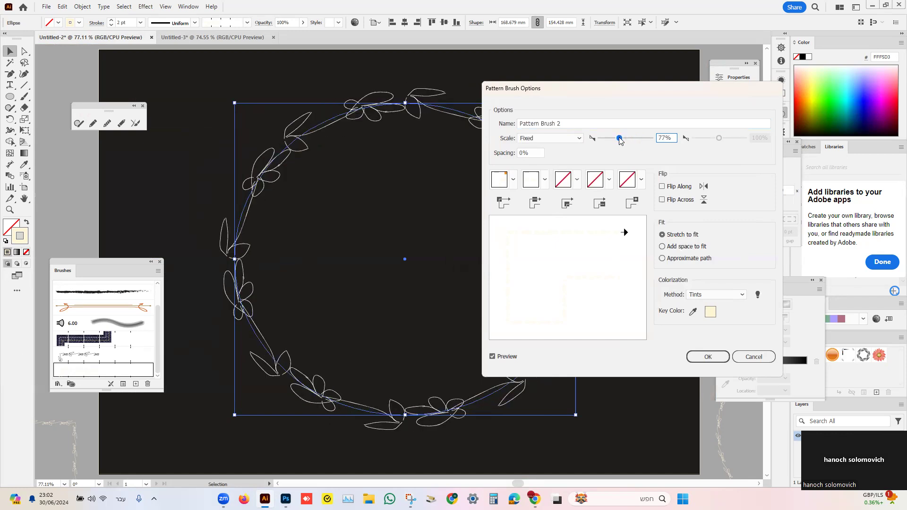
pyautogui.click(706, 357)
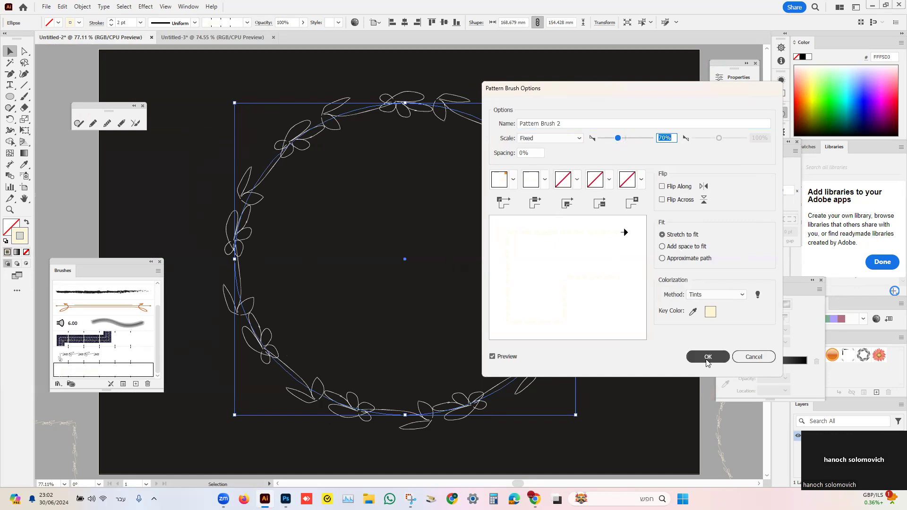
# Create a copy of the selected flower ring scaled uniformly to 95%.
pyautogui.click(432, 260)
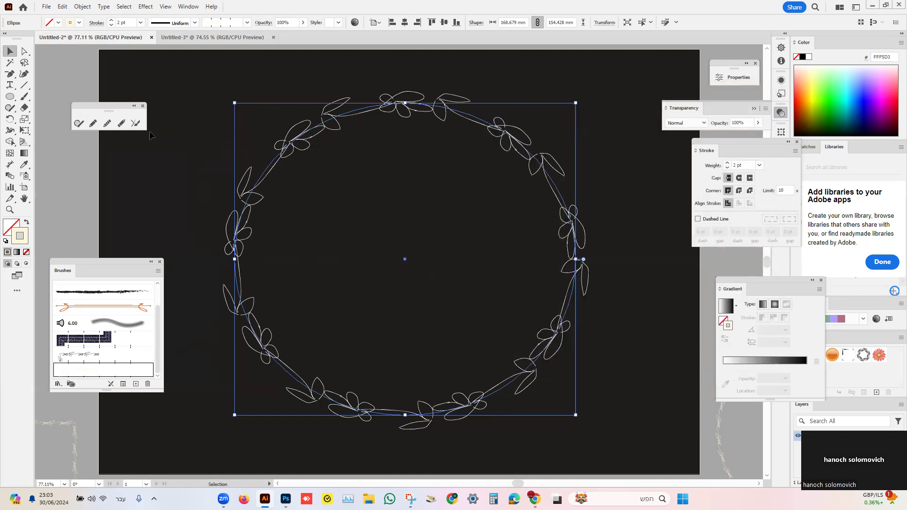
pyautogui.rightClick(367, 202)
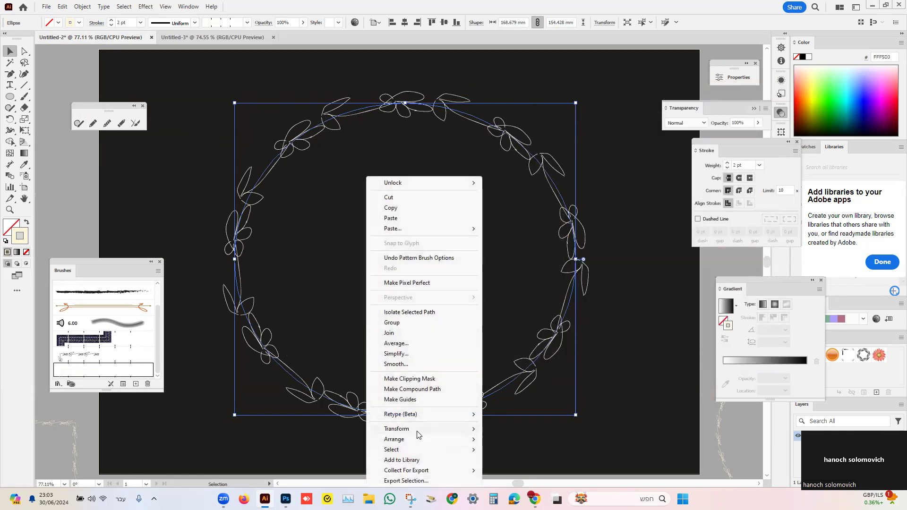
pyautogui.moveTo(434, 433)
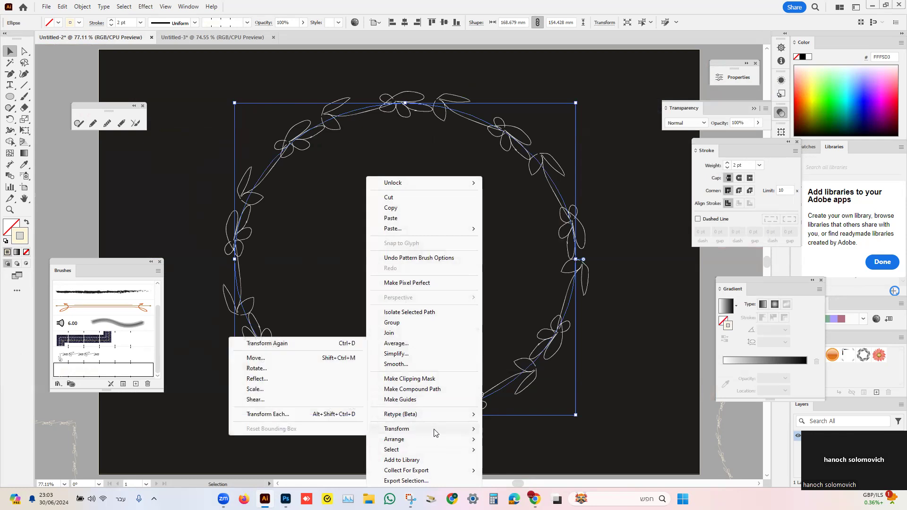
pyautogui.click(269, 391)
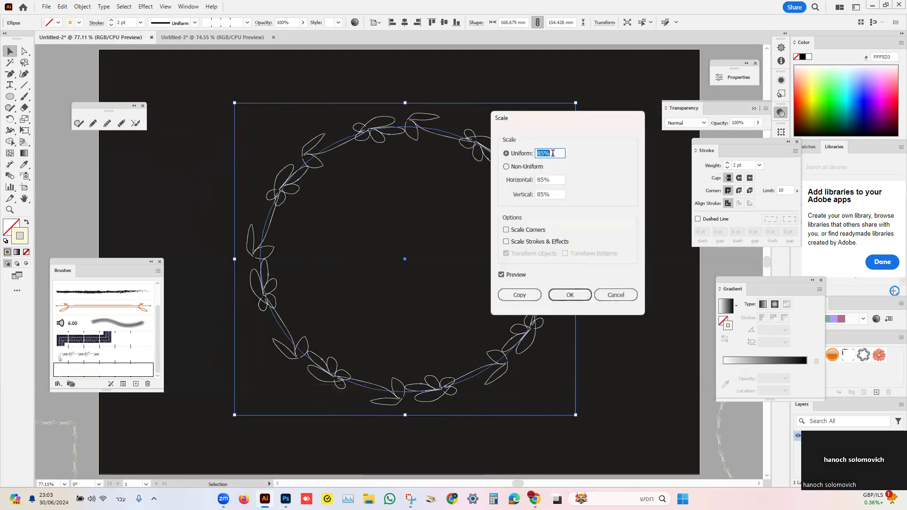
pyautogui.write('95')
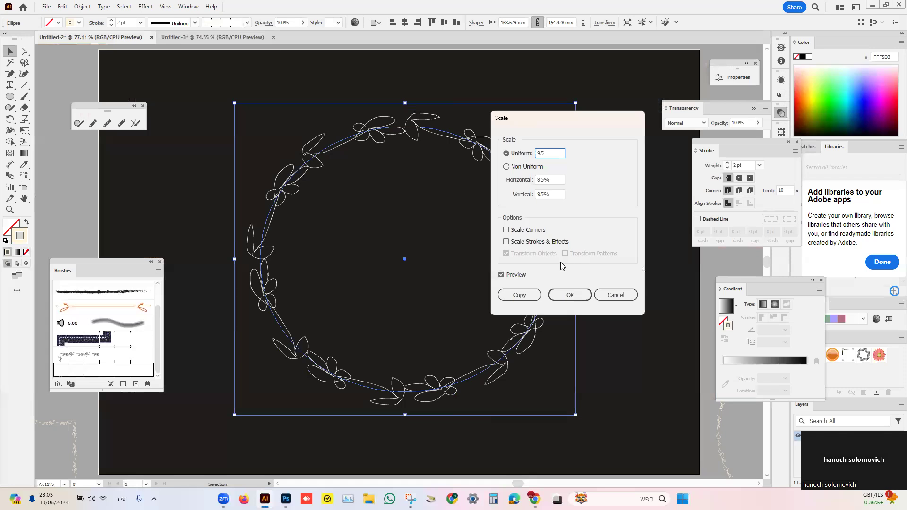
pyautogui.click(515, 295)
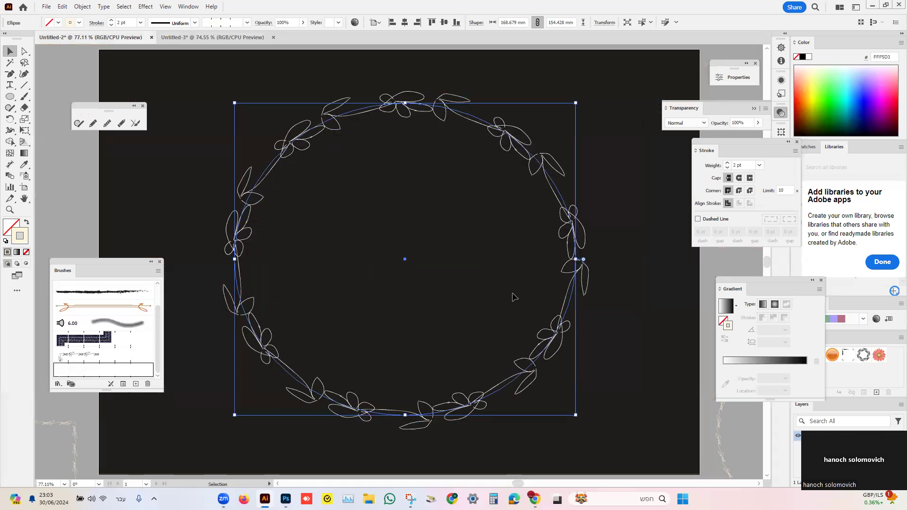
# Repeat the scaled-copy transformation until dense concentric flower rings fill the circle nearly to its center.
pyautogui.hotkey('ctrl', 'd')
pyautogui.hotkey('ctrl', 'd')
pyautogui.hotkey('ctrl', 'd')
pyautogui.hotkey('ctrl', 'd')
pyautogui.hotkey('ctrl', 'd')
pyautogui.hotkey('ctrl', 'd')
pyautogui.hotkey('ctrl', 'd')
pyautogui.hotkey('ctrl', 'd')
pyautogui.hotkey('ctrl', 'd')
pyautogui.hotkey('ctrl', 'd')
pyautogui.hotkey('ctrl', 'd')
pyautogui.hotkey('ctrl', 'd')
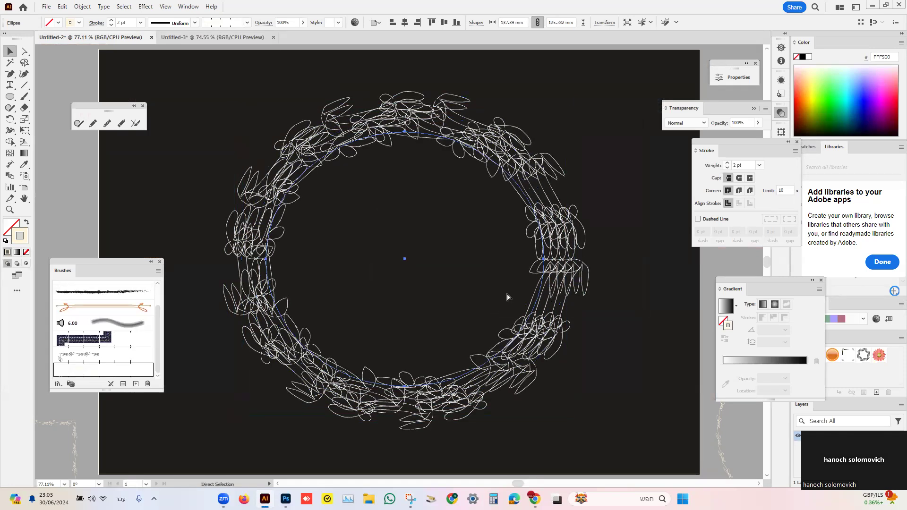
pyautogui.hotkey('ctrl', 'd')
pyautogui.hotkey('ctrl', 'd')
pyautogui.hotkey('ctrl', 'd')
pyautogui.hotkey('ctrl', 'd')
pyautogui.hotkey('ctrl', 'd')
pyautogui.hotkey('ctrl', 'd')
pyautogui.hotkey('ctrl', 'd')
pyautogui.hotkey('ctrl', 'd')
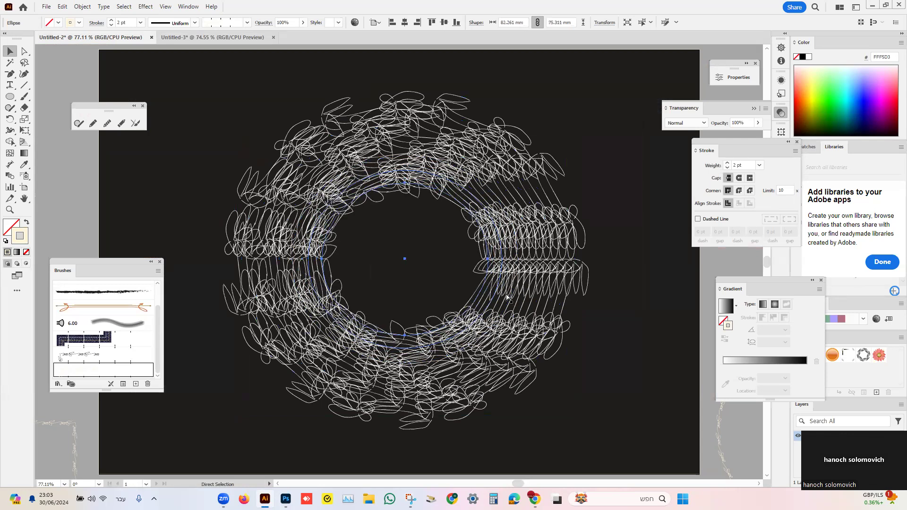
pyautogui.hotkey('ctrl', 'd')
pyautogui.hotkey('ctrl', 'd')
pyautogui.hotkey('ctrl', 'd')
pyautogui.hotkey('ctrl', 'd')
pyautogui.hotkey('ctrl', 'd')
pyautogui.hotkey('ctrl', 'd')
pyautogui.hotkey('ctrl', 'd')
pyautogui.hotkey('ctrl', 'd')
pyautogui.hotkey('ctrl', 'd')
pyautogui.hotkey('ctrl', 'd')
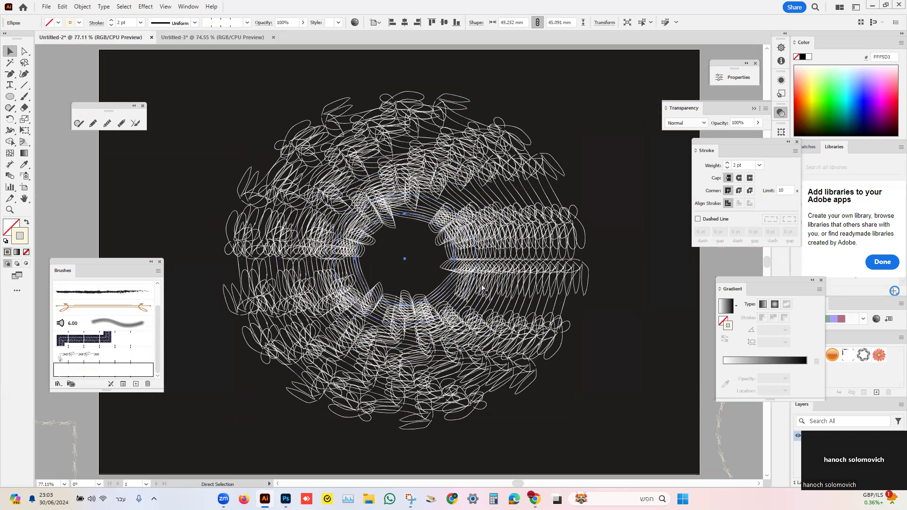
pyautogui.hotkey('ctrl', 'd')
pyautogui.hotkey('ctrl', 'd')
pyautogui.hotkey('ctrl', 'd')
pyautogui.hotkey('ctrl', 'd')
pyautogui.hotkey('ctrl', 'd')
pyautogui.hotkey('ctrl', 'd')
pyautogui.hotkey('ctrl', 'd')
pyautogui.hotkey('ctrl', 'd')
pyautogui.hotkey('ctrl', 'd')
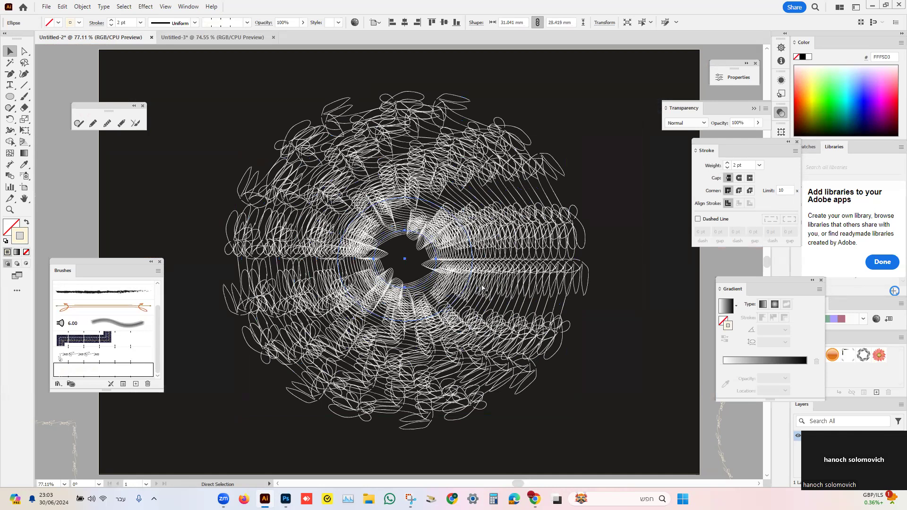
pyautogui.hotkey('ctrl', 'd')
pyautogui.hotkey('ctrl', 'd')
pyautogui.hotkey('ctrl', 'd')
pyautogui.hotkey('ctrl', 'd')
pyautogui.hotkey('ctrl', 'd')
pyautogui.hotkey('ctrl', 'd')
pyautogui.hotkey('ctrl', 'd')
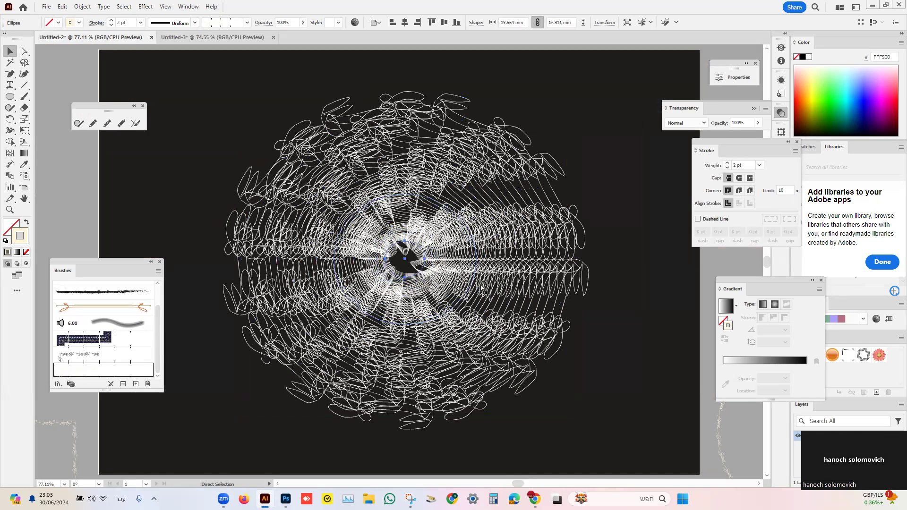
# Select all the concentric flower rings on the artboard and copy them.
pyautogui.moveTo(175, 84); pyautogui.dragTo(651, 453)
pyautogui.click(63, 7)
pyautogui.click(78, 53)
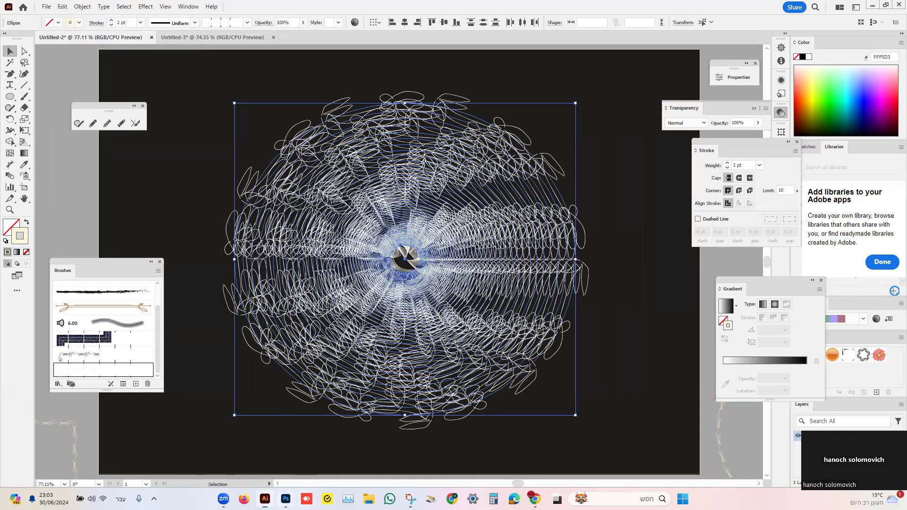
# Switch to Photoshop and delete the old flower ring Layer 5 beneath the clipped portrait.
pyautogui.hotkey('alt', 'Tab')
pyautogui.click(795, 382)
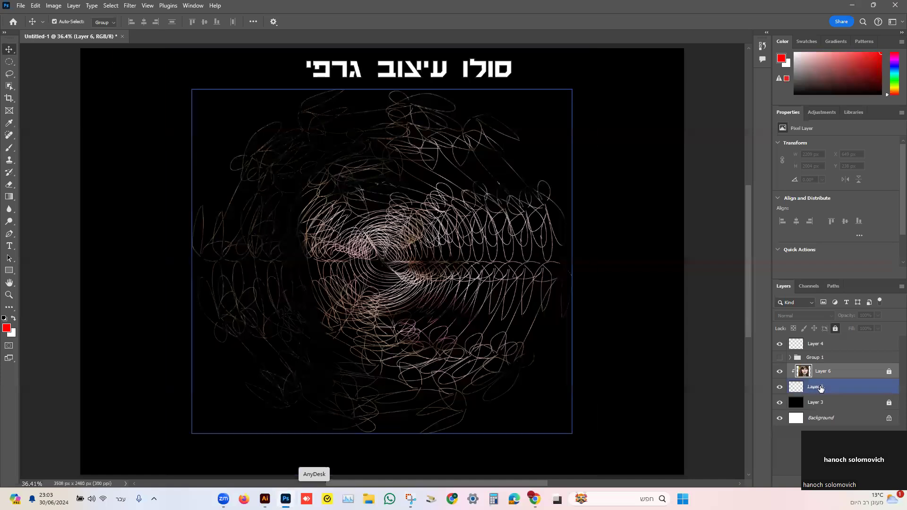
pyautogui.press('Delete')
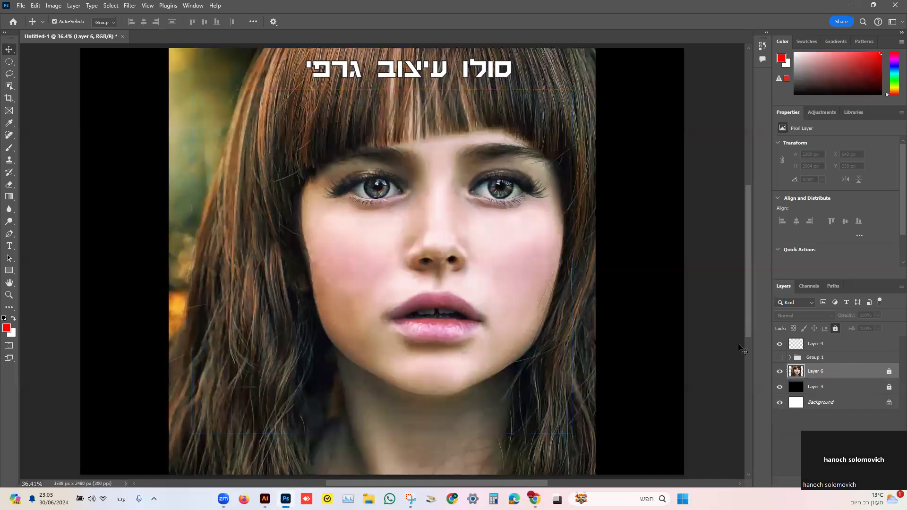
# Paste the new flower rings as Pixels, enlarge them over the face to about 2444 by 2251 px, and commit the placement.
pyautogui.click(36, 6)
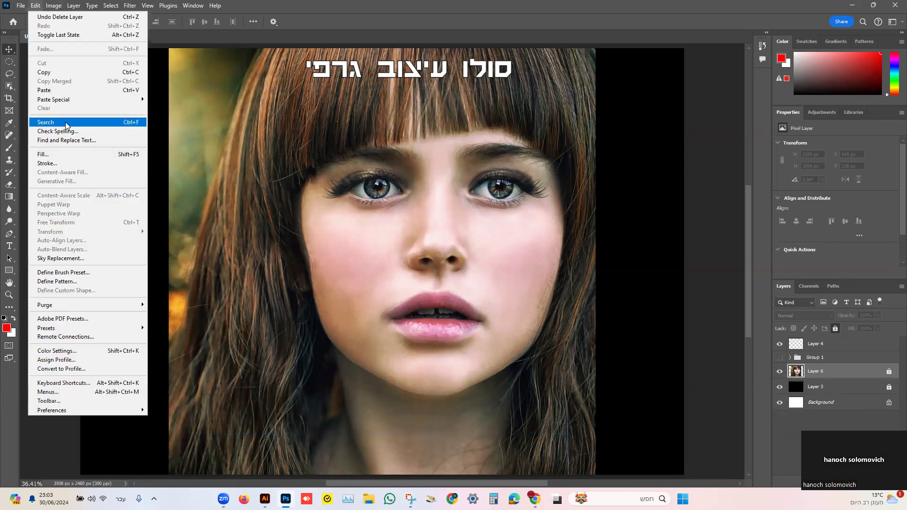
pyautogui.click(43, 91)
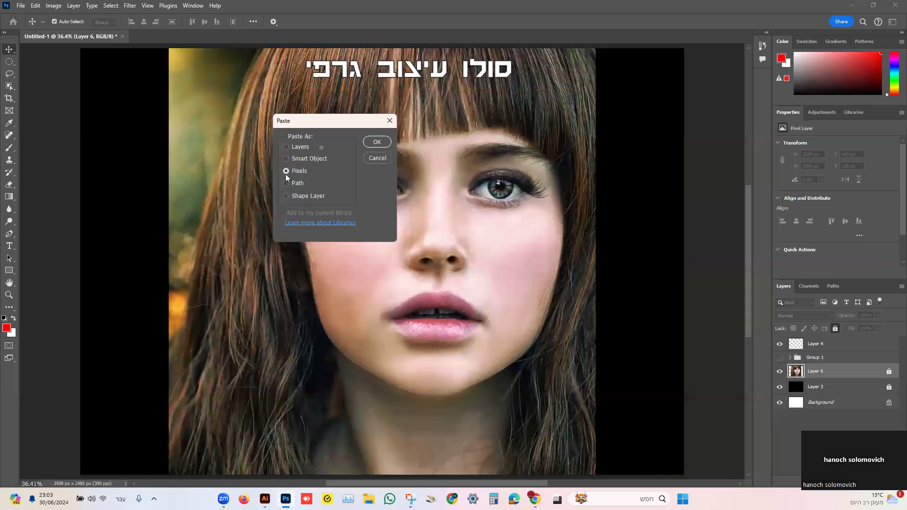
pyautogui.click(377, 142)
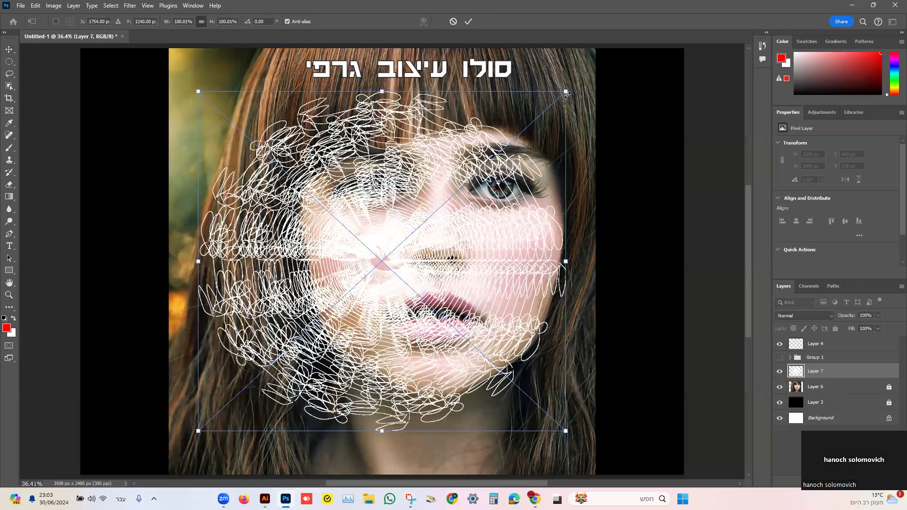
pyautogui.moveTo(576, 84); pyautogui.dragTo(587, 77)
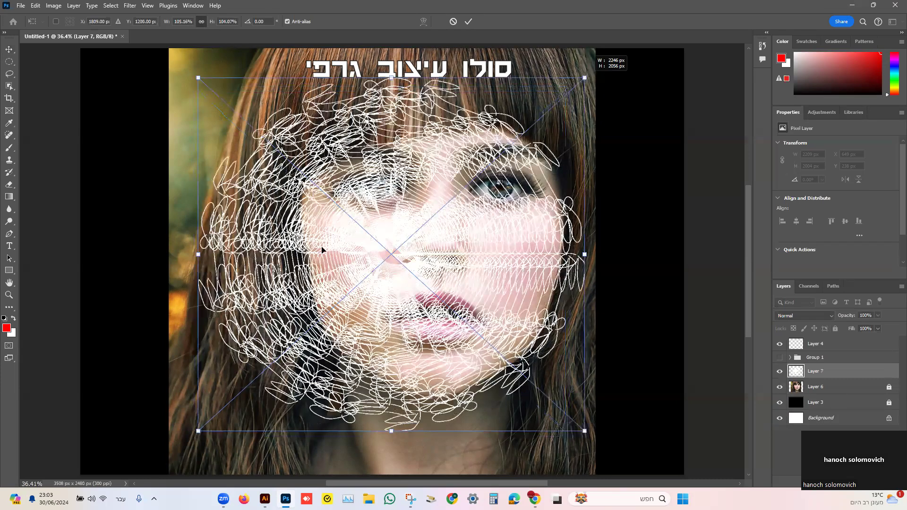
pyautogui.moveTo(193, 438); pyautogui.dragTo(171, 459)
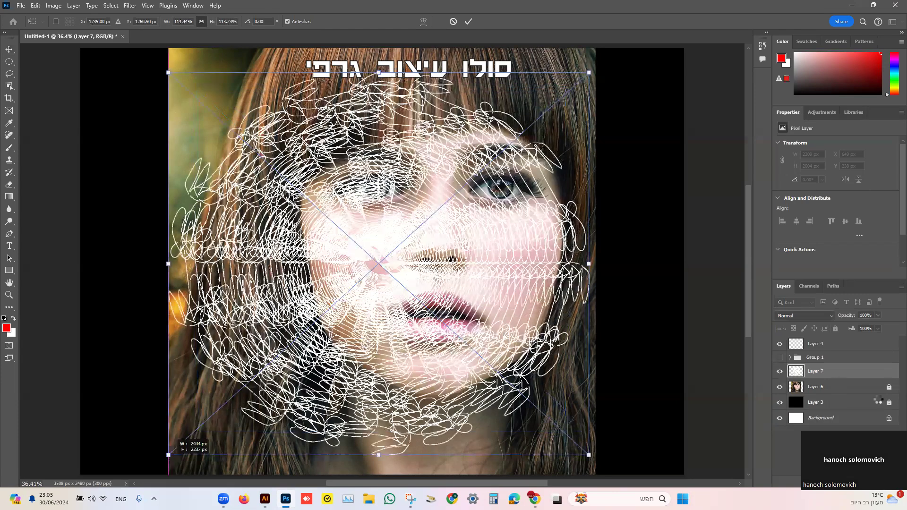
pyautogui.press('Return')
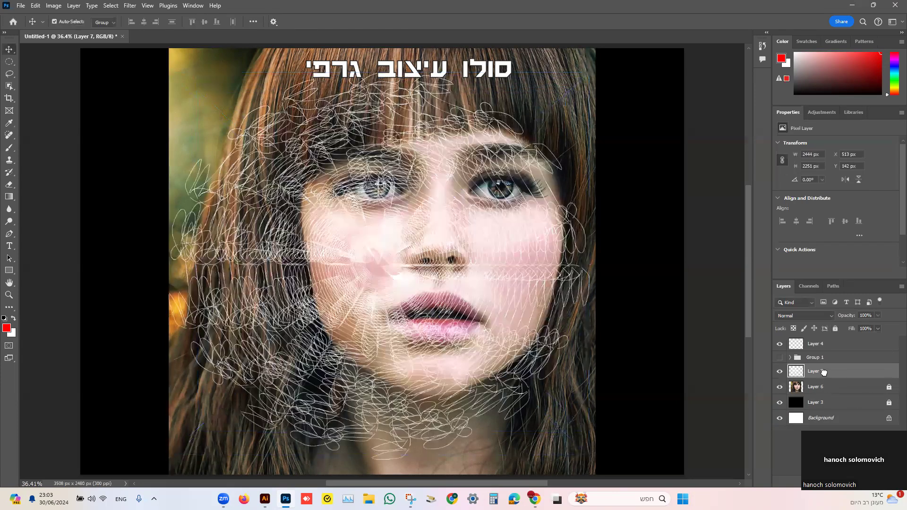
# Move the portrait Layer 6 above the flower ring Layer 7 and clip it to the rings with Create Clipping Mask.
pyautogui.moveTo(821, 386); pyautogui.dragTo(822, 394)
pyautogui.moveTo(822, 390)
pyautogui.mouseDown()
pyautogui.moveTo(821, 366)
pyautogui.moveTo(822, 377)
pyautogui.mouseUp()
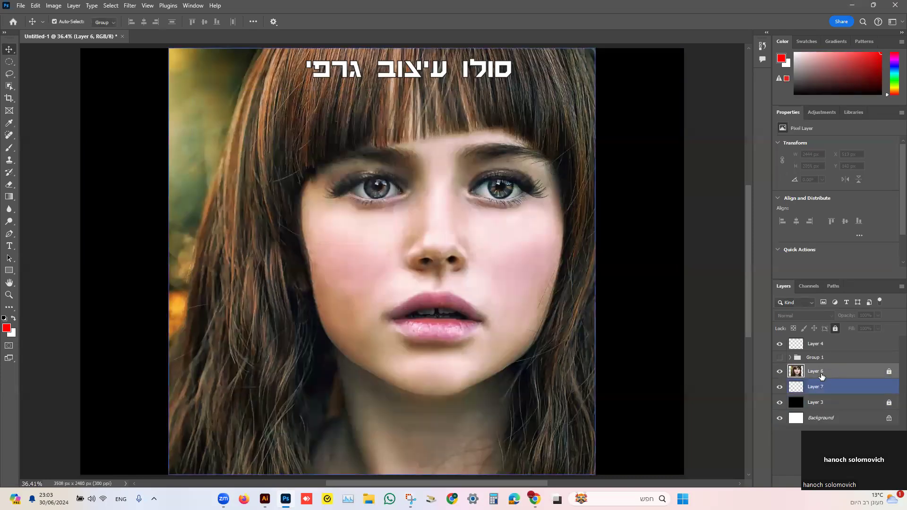
pyautogui.rightClick(821, 377)
pyautogui.click(837, 329)
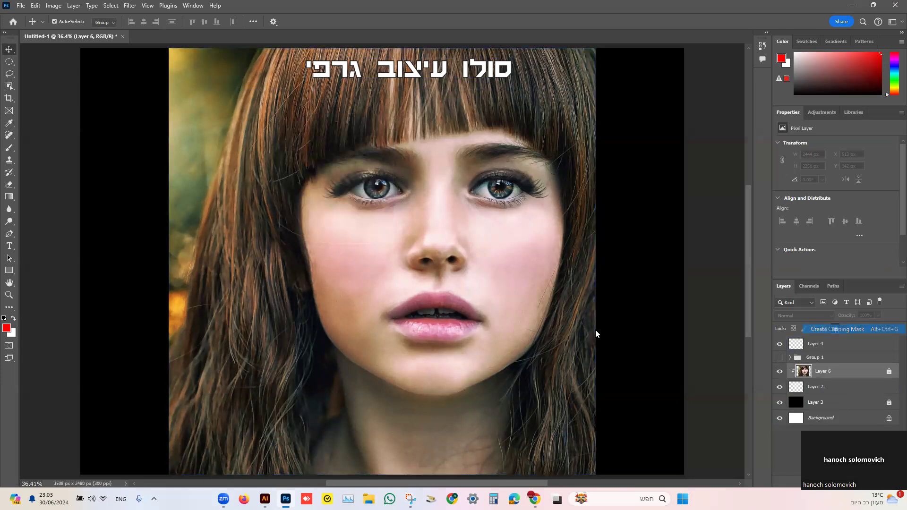
pyautogui.hotkey('ctrl', '+')
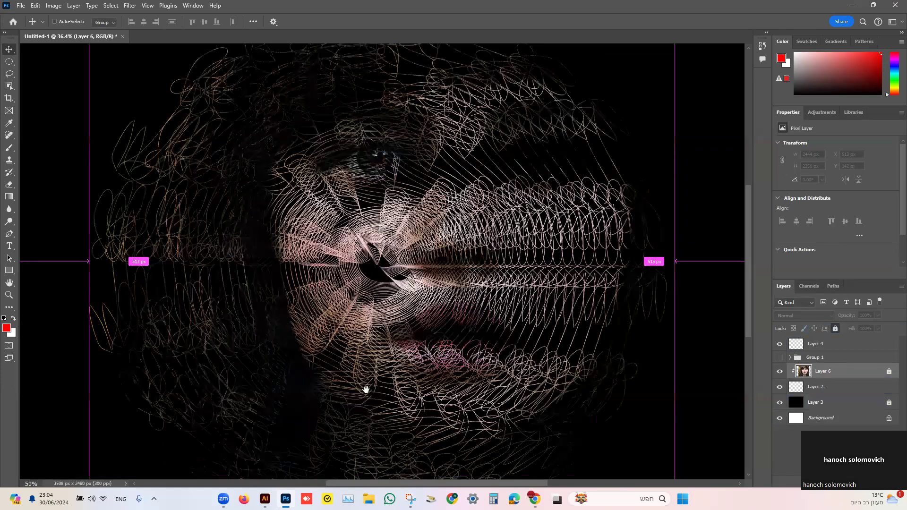
pyautogui.keyDown('ctrl'); pyautogui.click(364, 387); pyautogui.keyUp('ctrl')
pyautogui.hotkey('ctrl', '+')
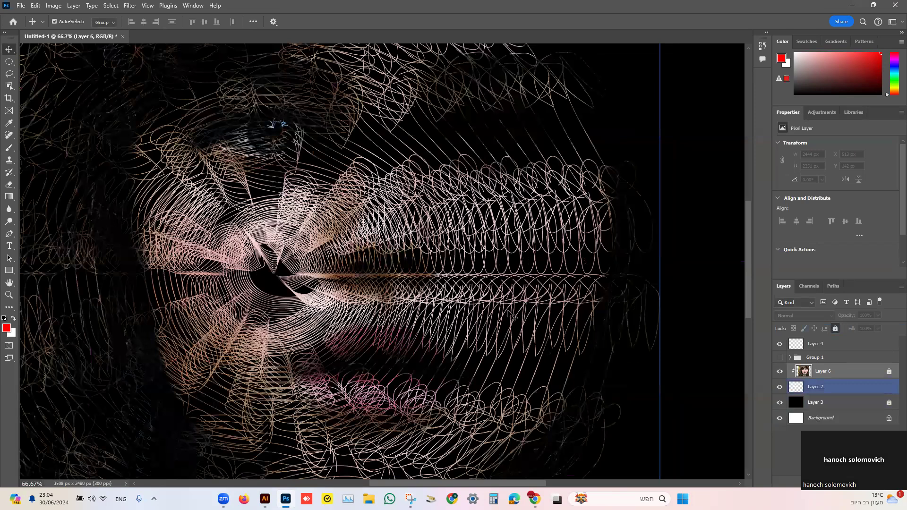
pyautogui.hscroll(1, 547, 42)
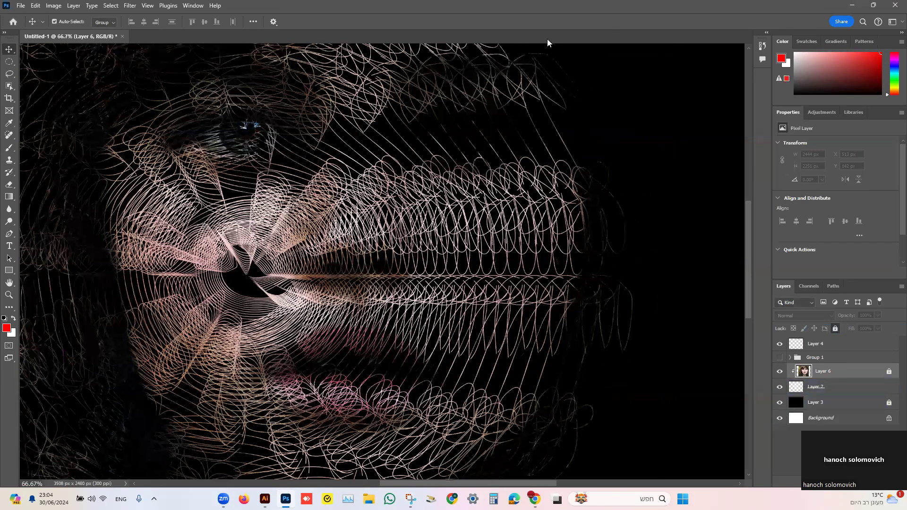